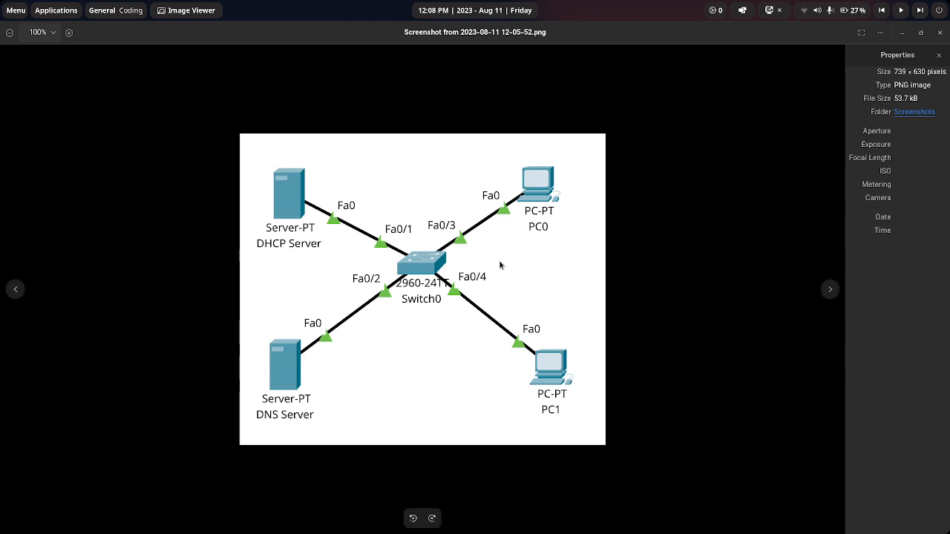
- Minimize the recording window and the topology image, and switch to Cisco Packet Tracer
{"action": "mouse_move", "coordinate": [575, 520]}
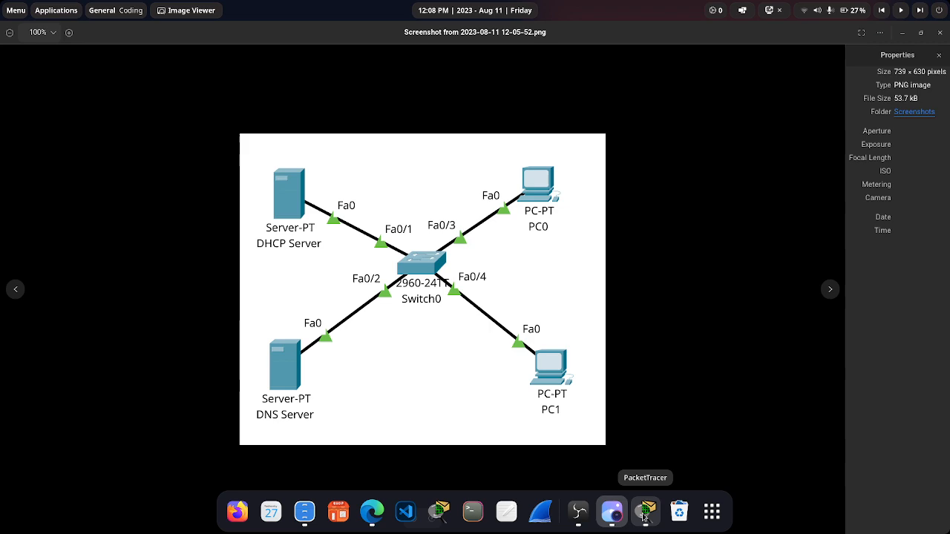
{"action": "left_click", "coordinate": [578, 512]}
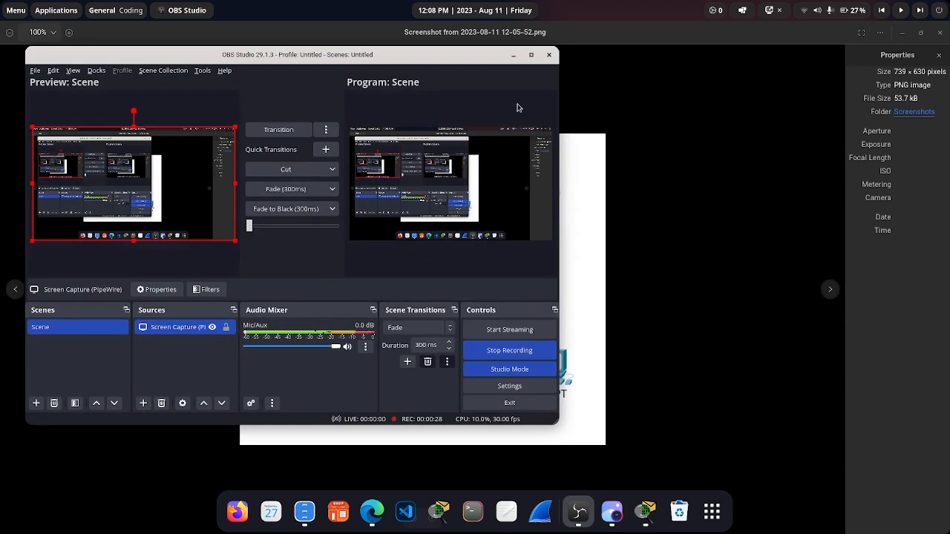
{"action": "left_click", "coordinate": [512, 56]}
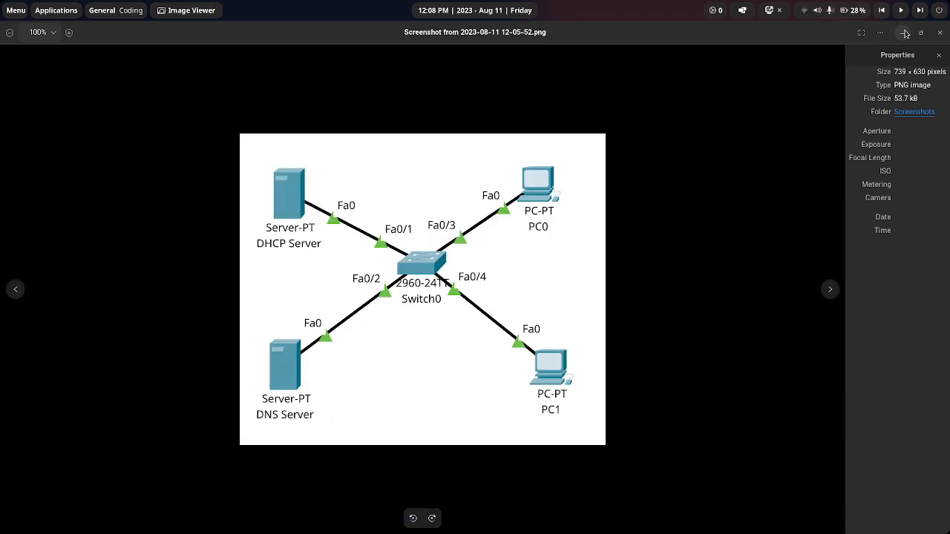
{"action": "left_click", "coordinate": [909, 32]}
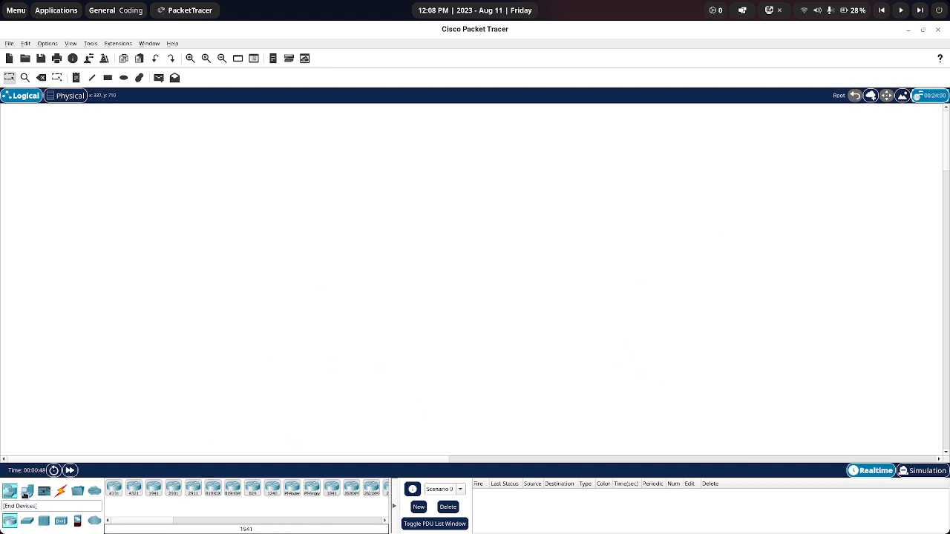
- Place two Server-PT devices in the workspace, the second directly below the first
{"action": "left_click", "coordinate": [27, 491]}
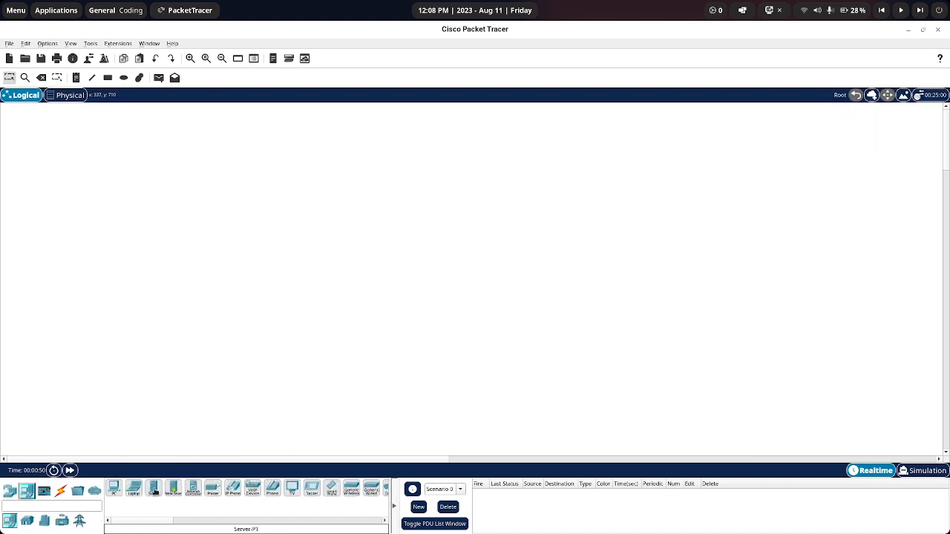
{"action": "left_click", "coordinate": [154, 488]}
{"action": "left_click", "coordinate": [270, 203]}
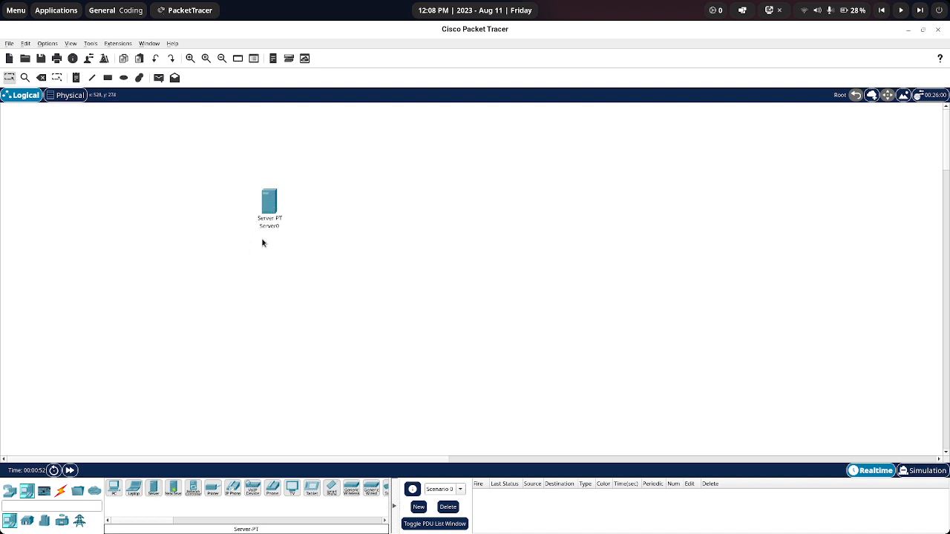
{"action": "scroll", "coordinate": [262, 243], "scroll_direction": "up", "scroll_amount": 6}
{"action": "left_click_drag", "start_coordinate": [827, 408], "coordinate": [277, 183]}
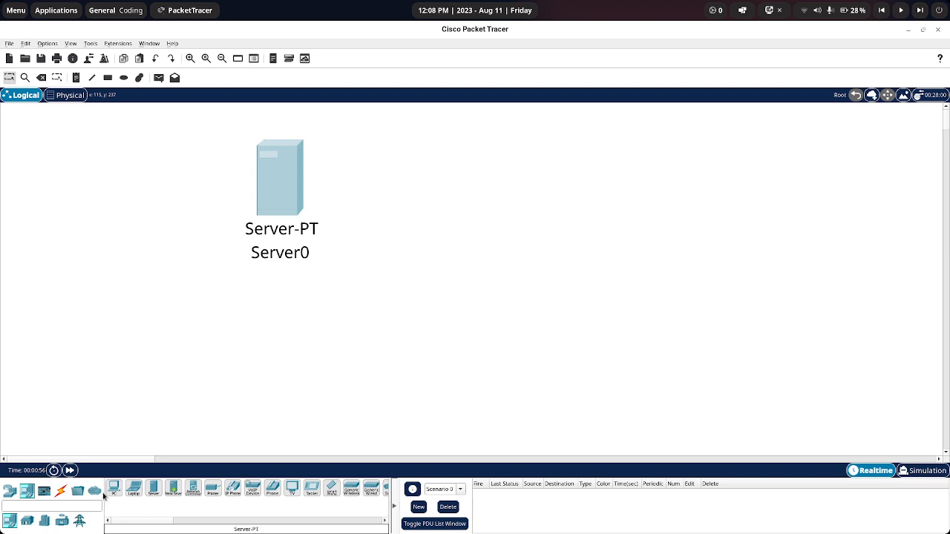
{"action": "left_click", "coordinate": [154, 490]}
{"action": "left_click", "coordinate": [291, 376]}
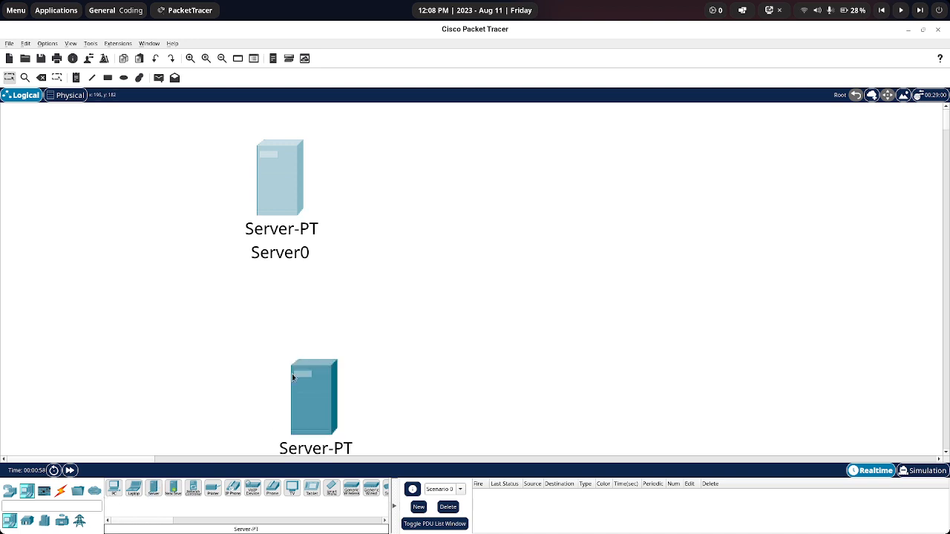
{"action": "left_click_drag", "start_coordinate": [304, 398], "coordinate": [265, 352]}
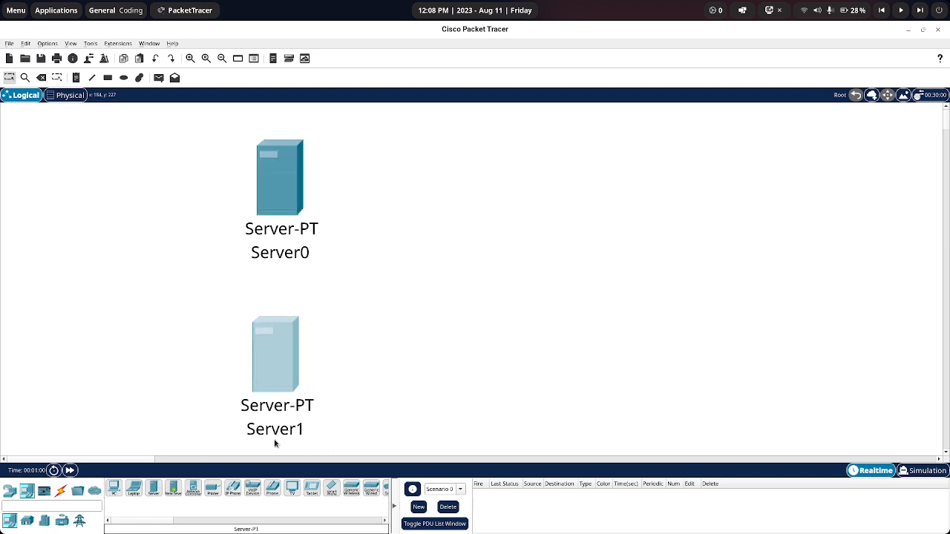
- Place a 2960-24TT switch to the right of the two servers
{"action": "left_click", "coordinate": [10, 491]}
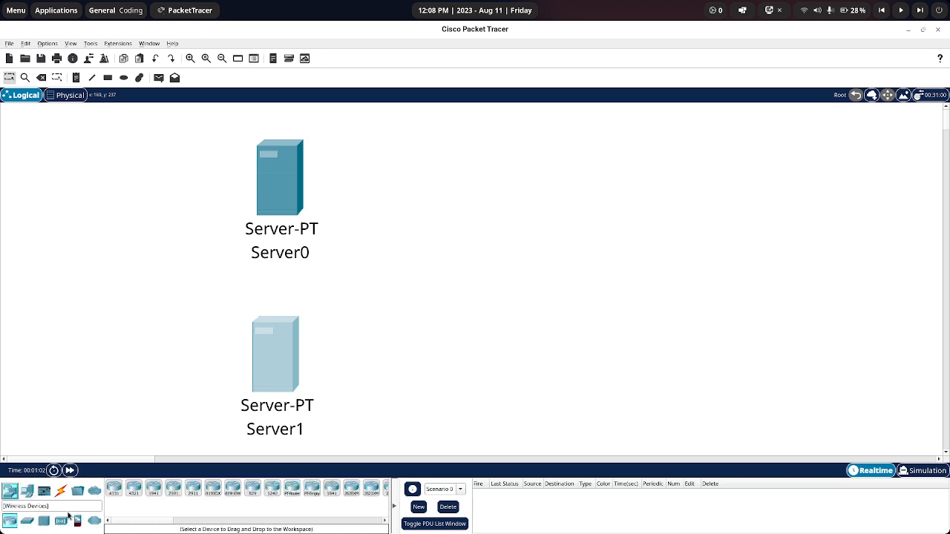
{"action": "left_click", "coordinate": [27, 521]}
{"action": "left_click", "coordinate": [232, 488]}
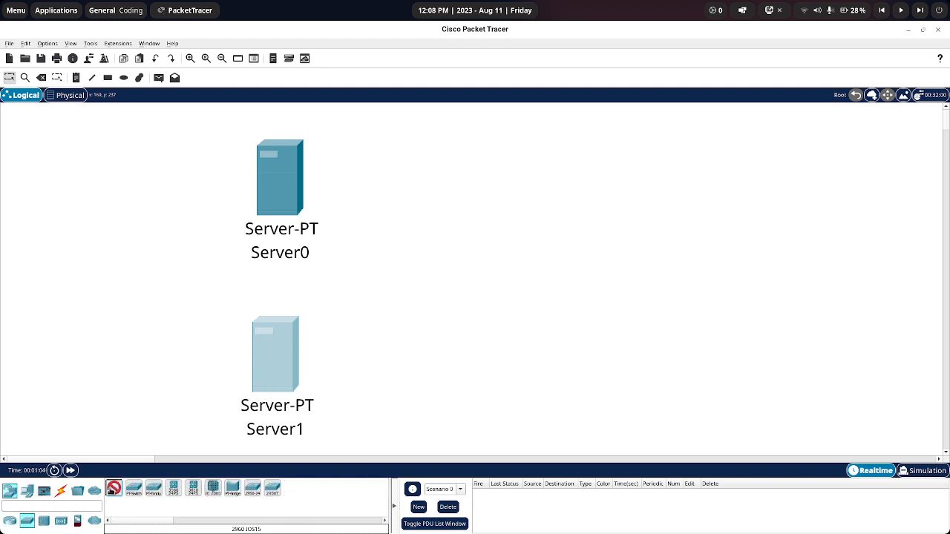
{"action": "left_click", "coordinate": [415, 290]}
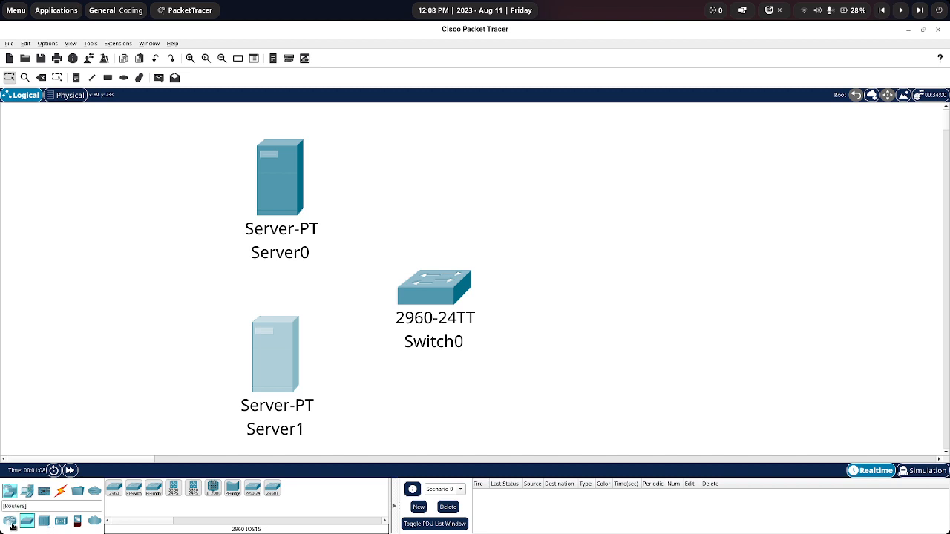
- Place two PCs and a laptop to the right of the switch, and move PC0 slightly higher
{"action": "left_click", "coordinate": [27, 493]}
{"action": "left_click", "coordinate": [114, 488]}
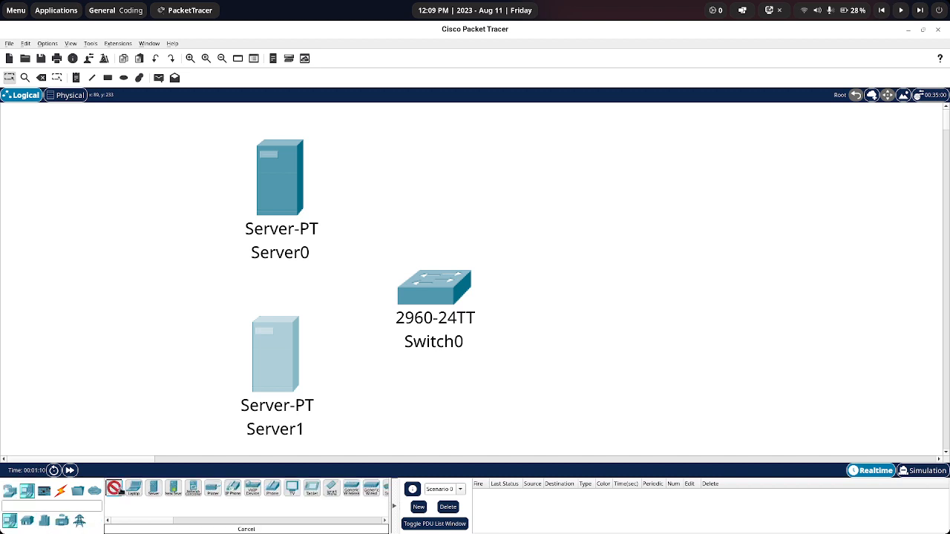
{"action": "left_click", "coordinate": [548, 177]}
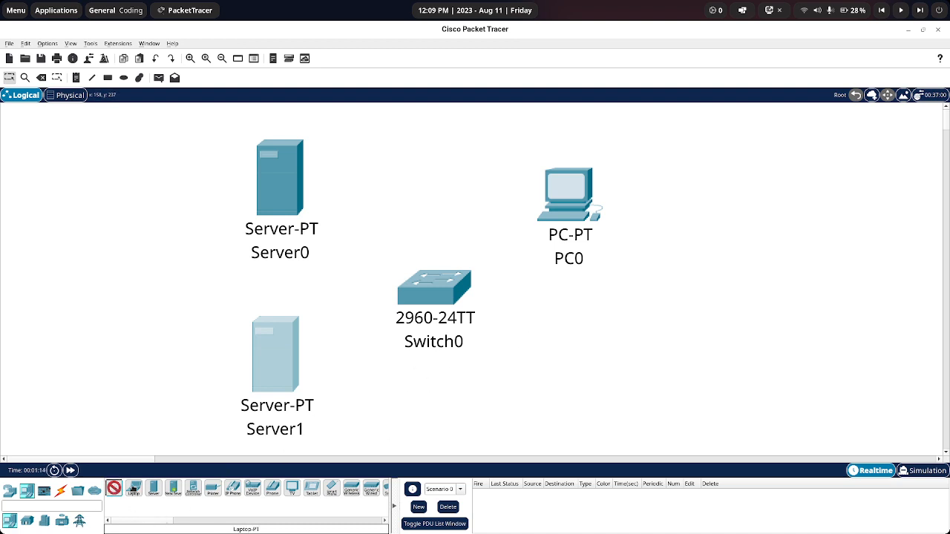
{"action": "left_click", "coordinate": [133, 488]}
{"action": "left_click", "coordinate": [530, 394]}
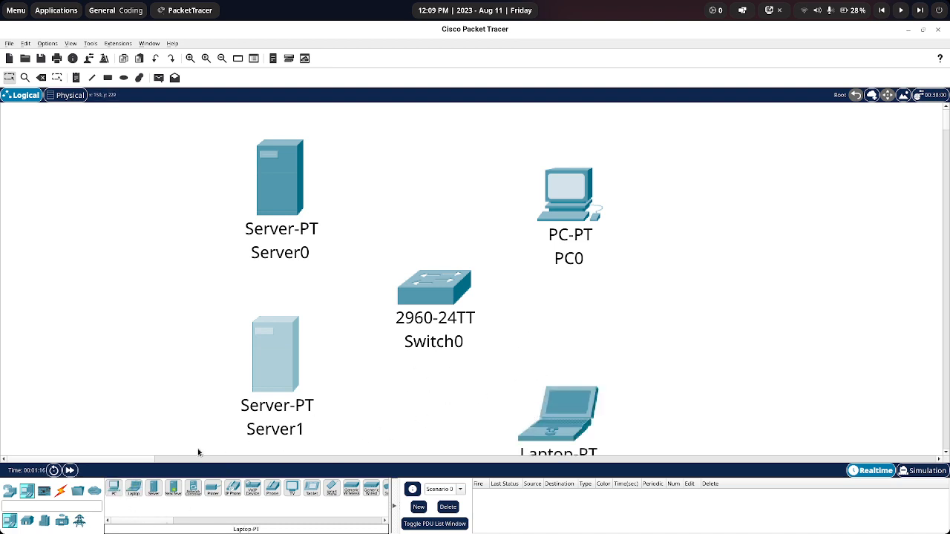
{"action": "left_click", "coordinate": [114, 488]}
{"action": "left_click", "coordinate": [694, 281]}
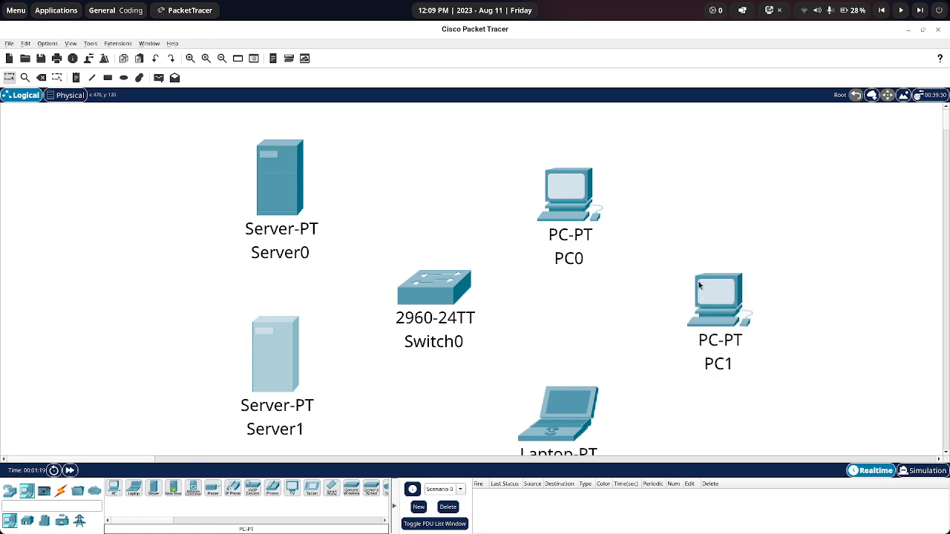
{"action": "left_click", "coordinate": [555, 209]}
{"action": "left_click_drag", "start_coordinate": [555, 209], "coordinate": [569, 180]}
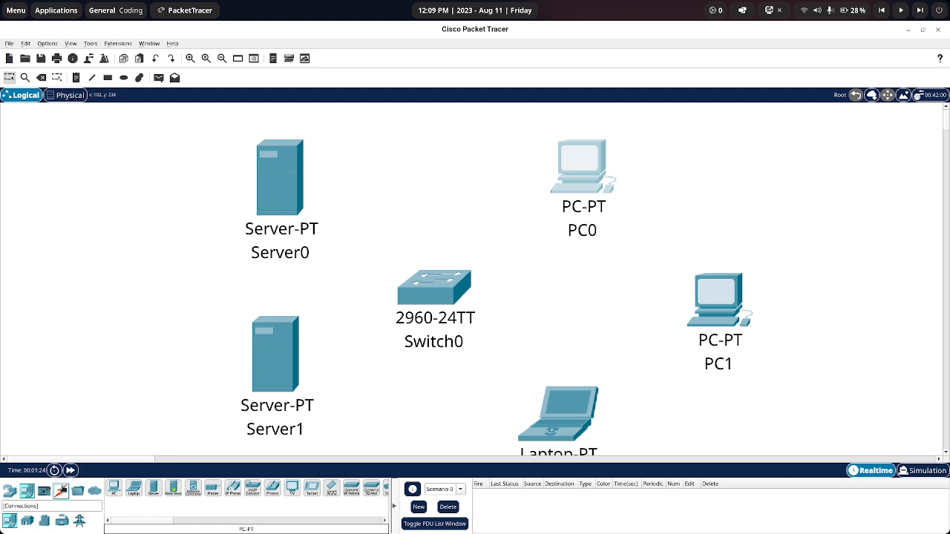
- Connect Server0 and Server1 to Switch0 using the automatically chosen connection type
{"action": "left_click", "coordinate": [61, 491]}
{"action": "left_click", "coordinate": [113, 488]}
{"action": "left_click", "coordinate": [286, 191]}
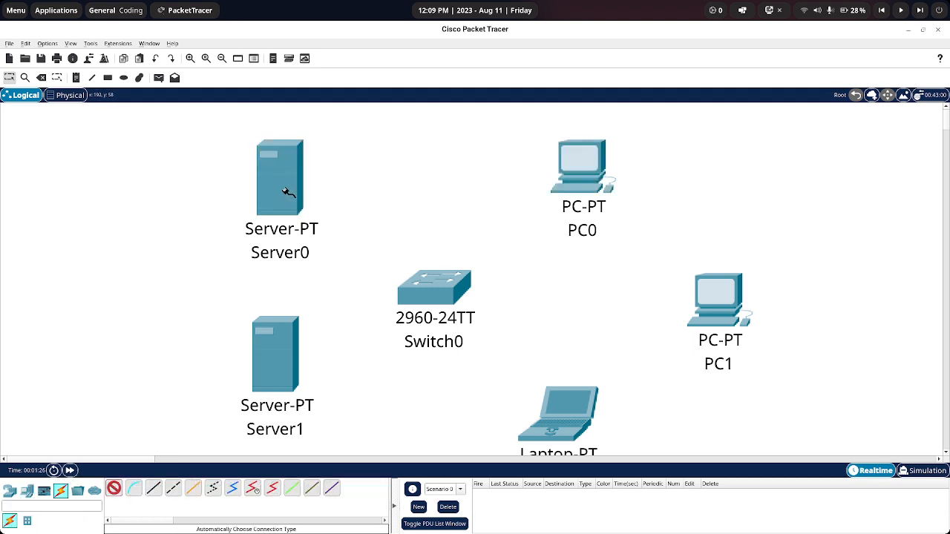
{"action": "left_click", "coordinate": [410, 280]}
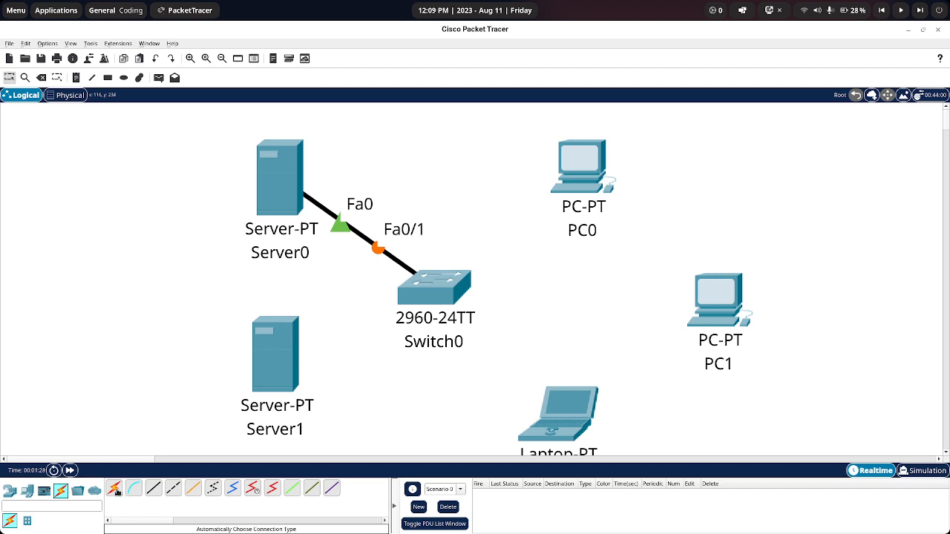
{"action": "left_click", "coordinate": [273, 368]}
{"action": "left_click", "coordinate": [405, 297]}
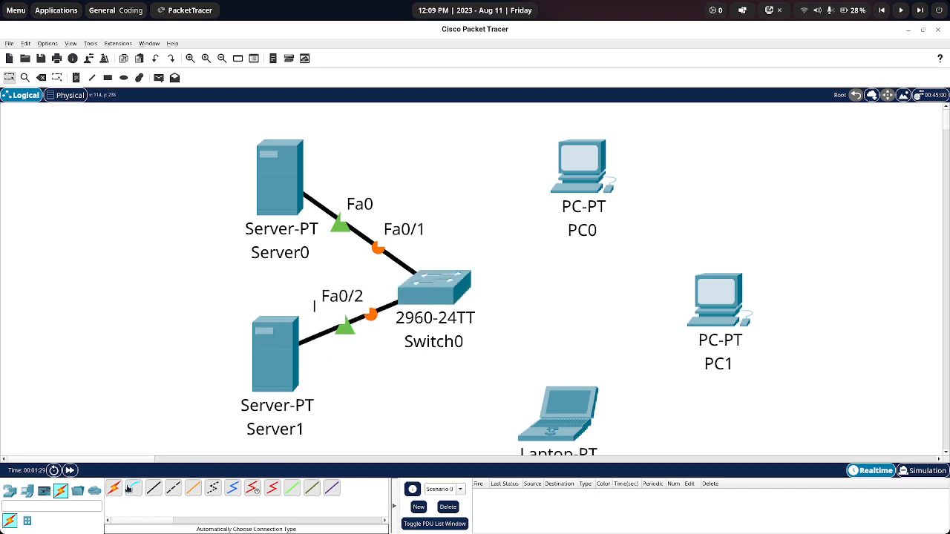
- Connect PC0, PC1 and the laptop to Switch0 using the automatically chosen connection type
{"action": "left_click", "coordinate": [113, 488]}
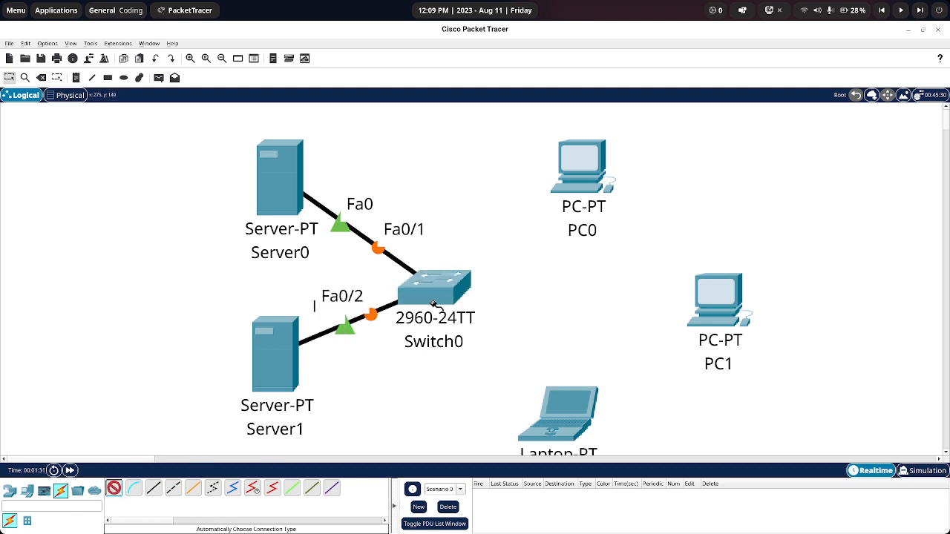
{"action": "left_click", "coordinate": [600, 165]}
{"action": "left_click", "coordinate": [454, 293]}
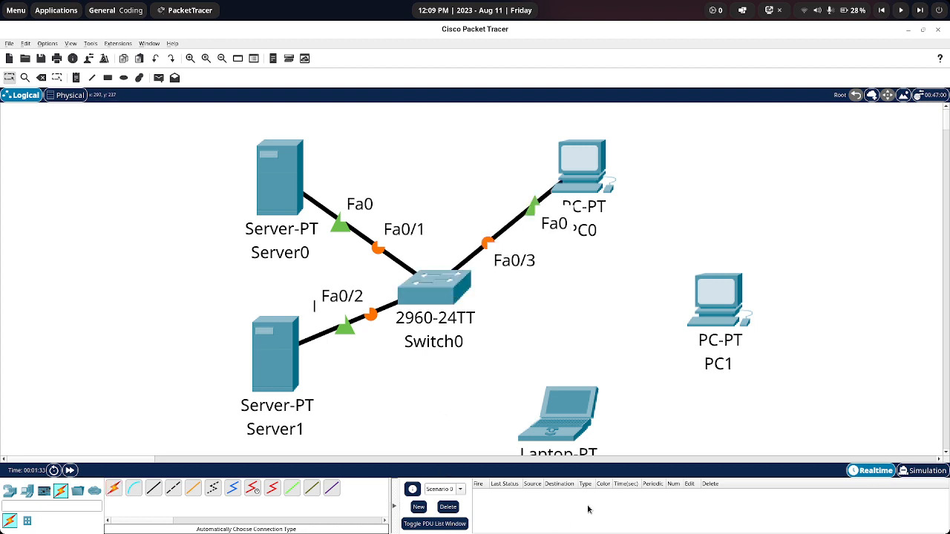
{"action": "left_click", "coordinate": [115, 488]}
{"action": "left_click", "coordinate": [442, 293]}
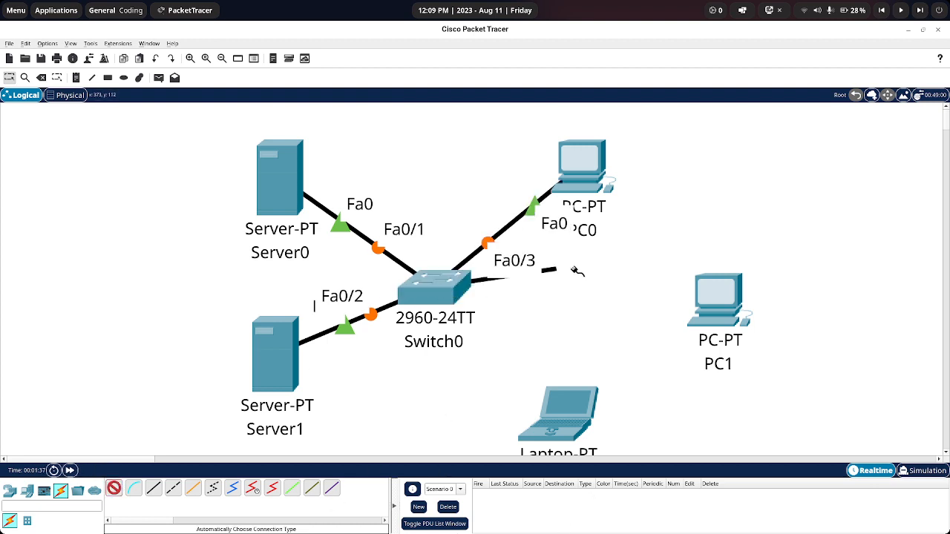
{"action": "left_click", "coordinate": [714, 304]}
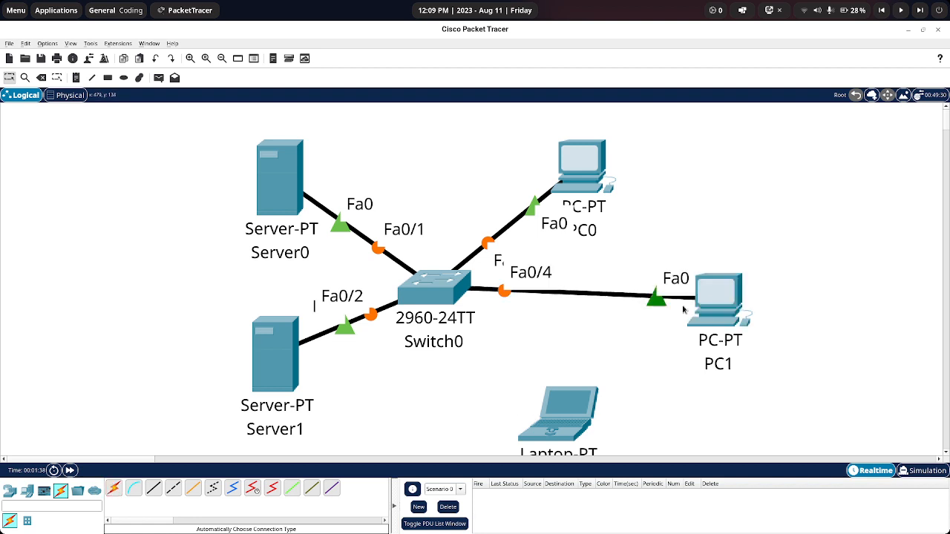
{"action": "left_click", "coordinate": [114, 488]}
{"action": "left_click", "coordinate": [430, 295]}
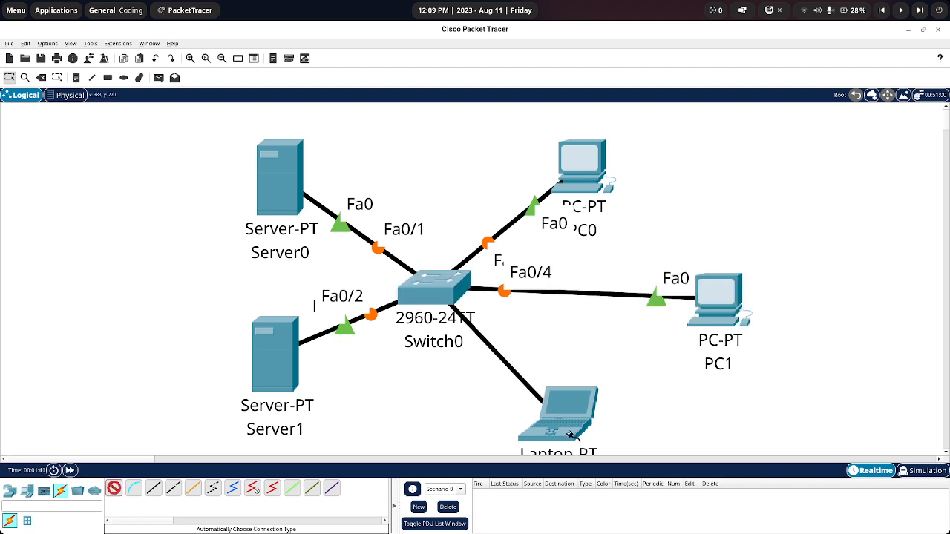
{"action": "left_click", "coordinate": [571, 433]}
- Move Server1 and Server0 further left, away from the switch, to spread out the topology
{"action": "left_click_drag", "start_coordinate": [278, 370], "coordinate": [235, 368]}
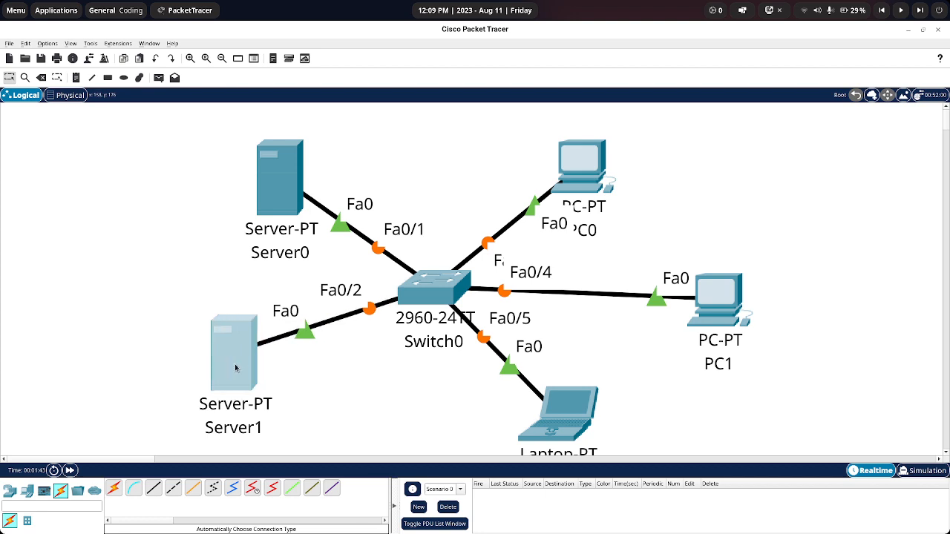
{"action": "left_click_drag", "start_coordinate": [276, 191], "coordinate": [225, 183]}
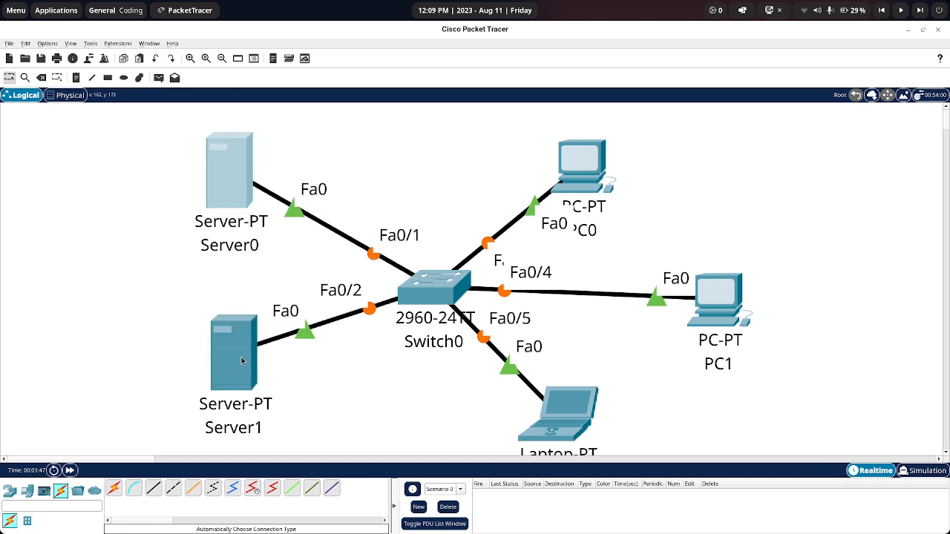
{"action": "left_click_drag", "start_coordinate": [243, 361], "coordinate": [219, 354]}
- Rename Server1 as DNS Server
{"action": "left_click", "coordinate": [227, 426]}
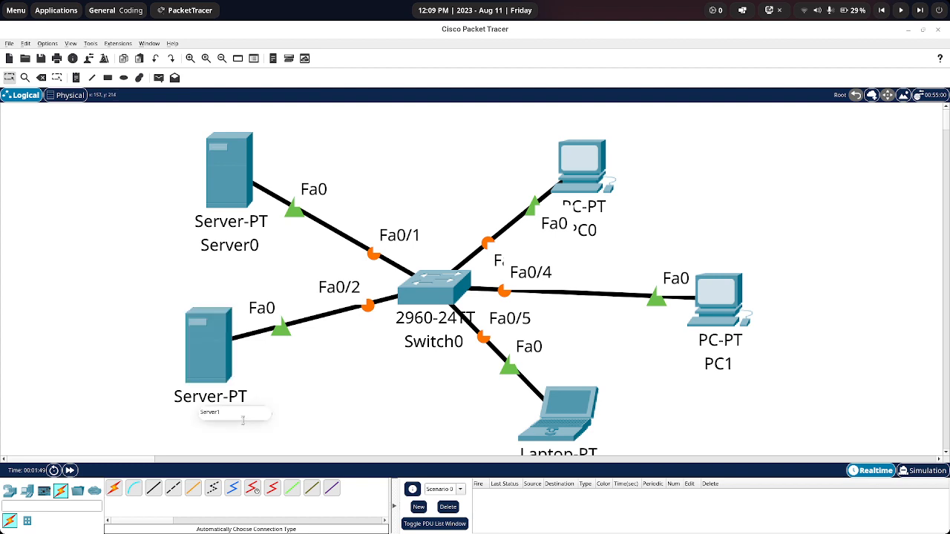
{"action": "double_click", "coordinate": [243, 420]}
{"action": "key", "text": "BackSpace"}
{"action": "left_click", "coordinate": [297, 401]}
- Set the DNS Server's static IPv4 address to 10.100.52.1 in its IP configuration
{"action": "left_click", "coordinate": [206, 357]}
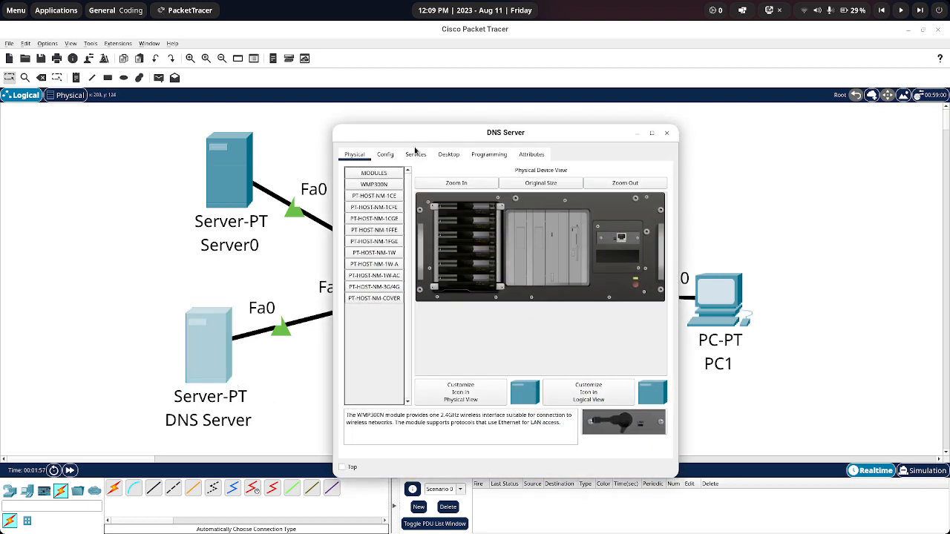
{"action": "left_click", "coordinate": [385, 155]}
{"action": "left_click", "coordinate": [447, 155]}
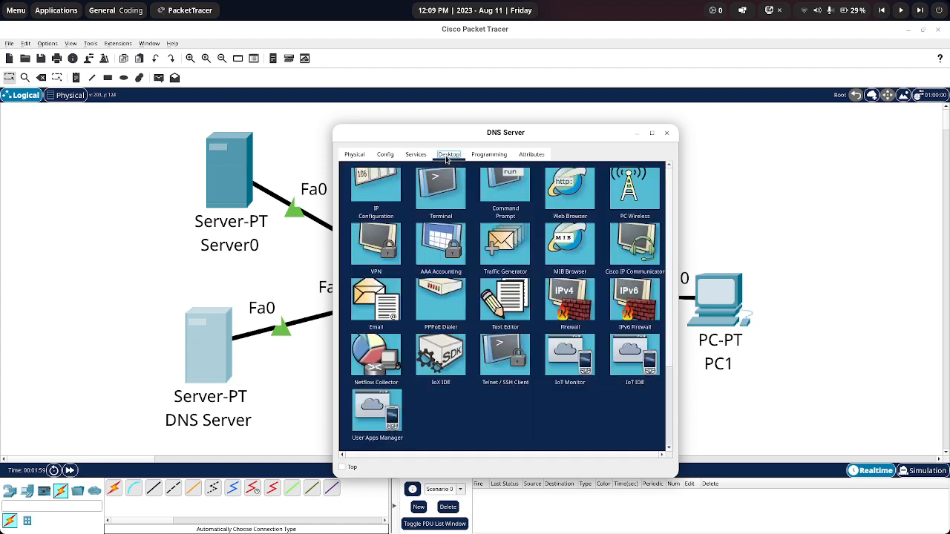
{"action": "left_click", "coordinate": [375, 190]}
{"action": "left_click_drag", "start_coordinate": [477, 137], "coordinate": [603, 144]}
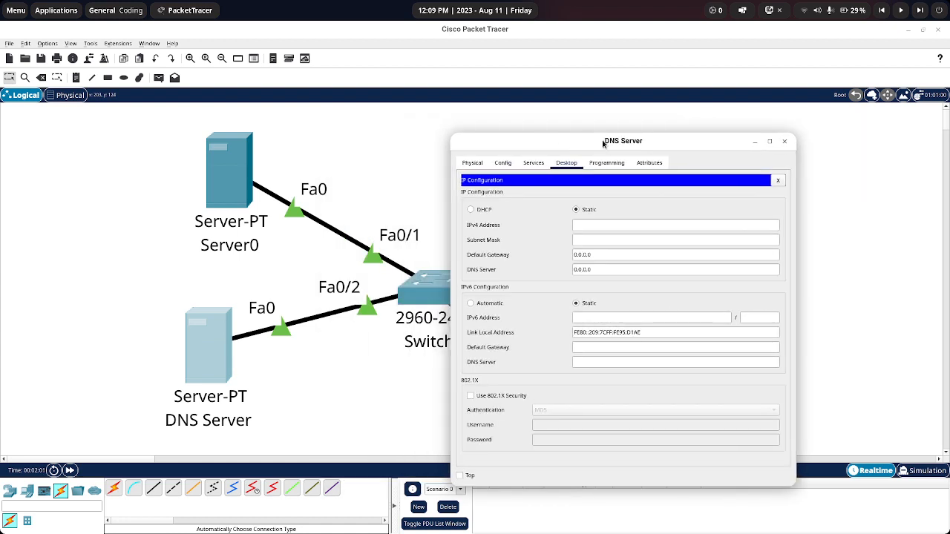
{"action": "left_click", "coordinate": [613, 224]}
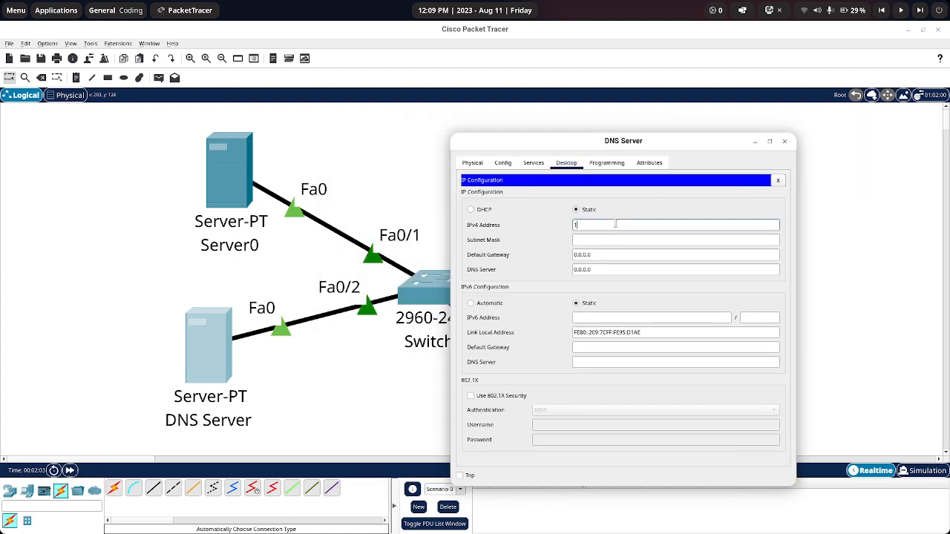
{"action": "type", "text": "10.100.52.1"}
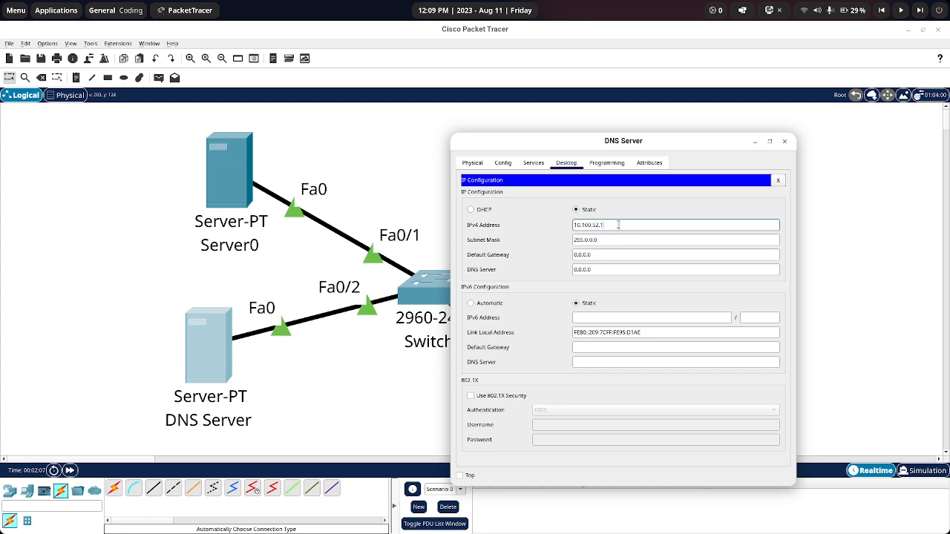
- Set the DNS Server's own DNS server address to 10.100.52.1 and close the IP configuration
{"action": "key", "text": "ctrl+a"}
{"action": "left_click", "coordinate": [612, 269]}
{"action": "key", "text": "ctrl+a"}
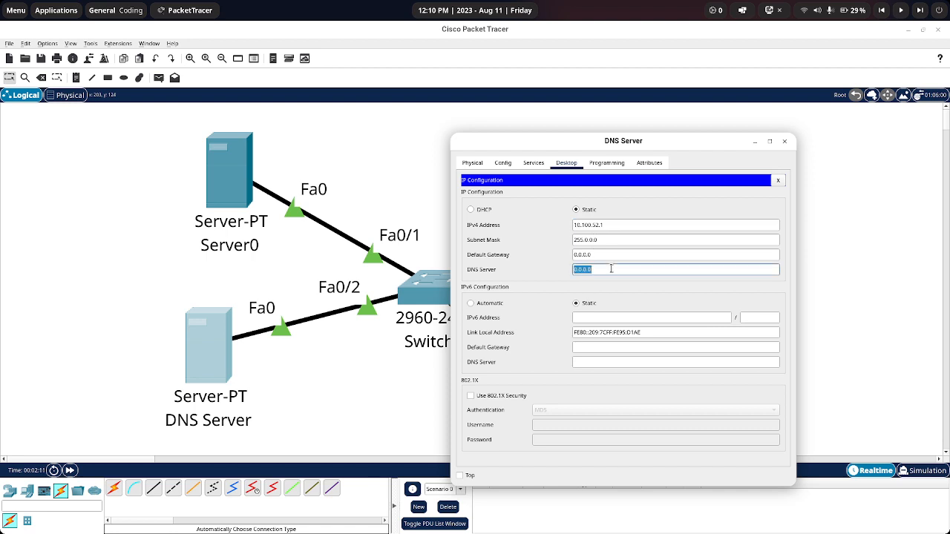
{"action": "key", "text": "BackSpace"}
{"action": "type", "text": "10.100.52.1"}
{"action": "left_click", "coordinate": [780, 180]}
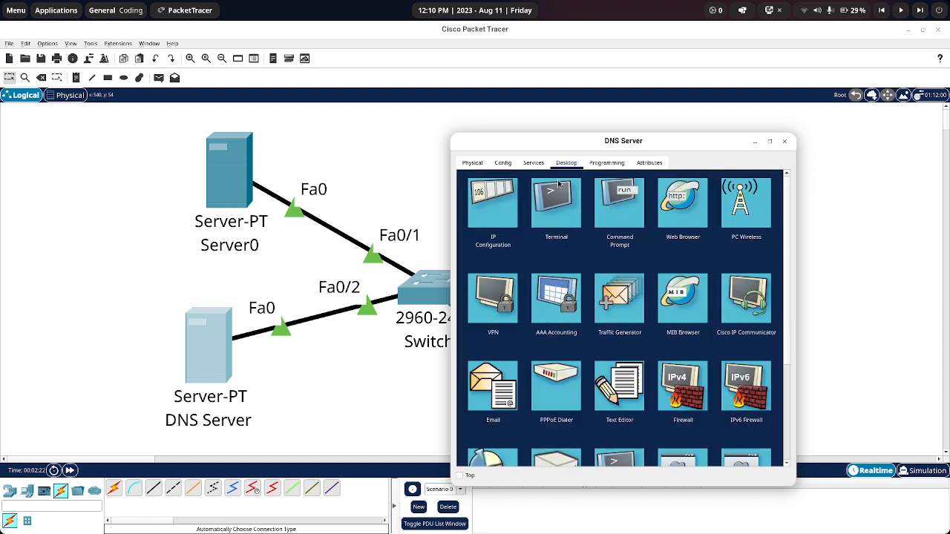
- Turn on the DNS service on the DNS Server
{"action": "left_click", "coordinate": [534, 162]}
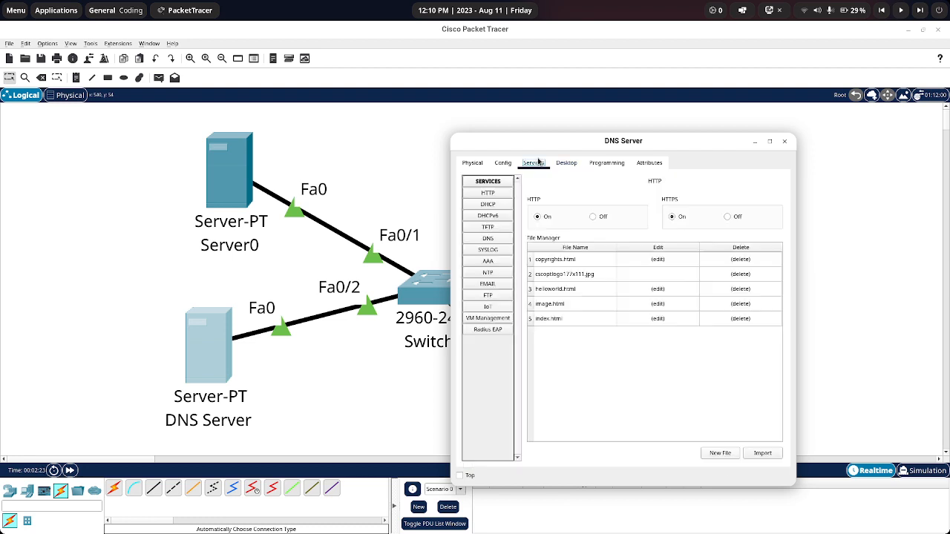
{"action": "left_click", "coordinate": [496, 238]}
{"action": "left_click", "coordinate": [616, 201]}
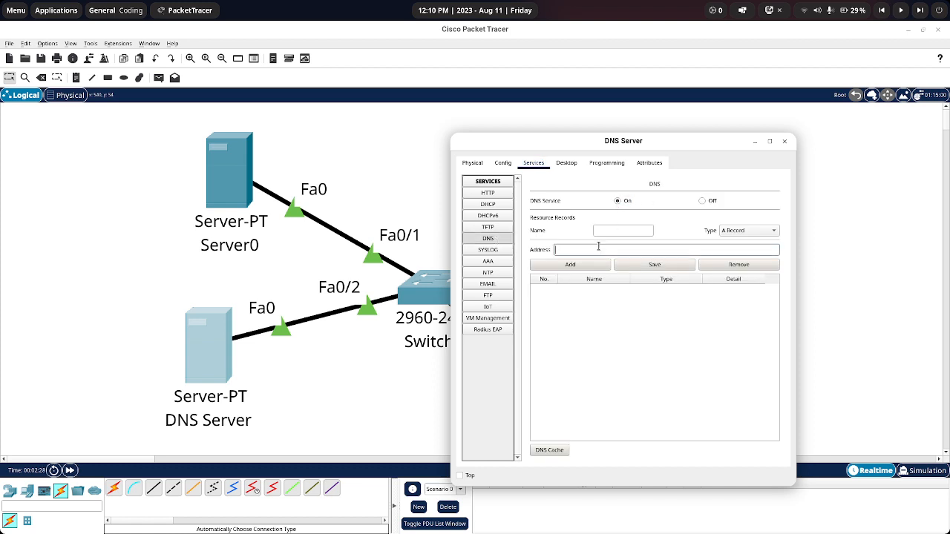
{"action": "left_click", "coordinate": [608, 231]}
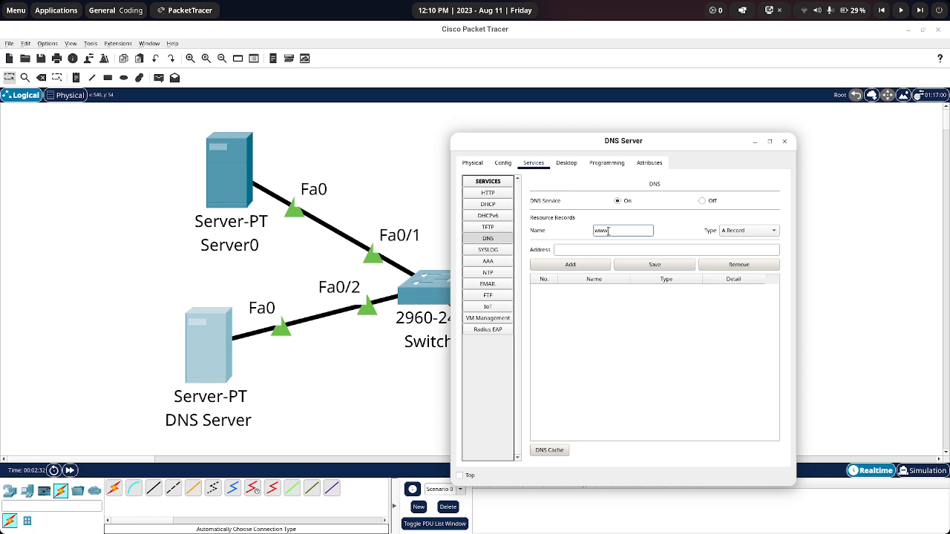
{"action": "type", "text": "www.mypage.com"}
{"action": "left_click_drag", "start_coordinate": [642, 231], "coordinate": [591, 231]}
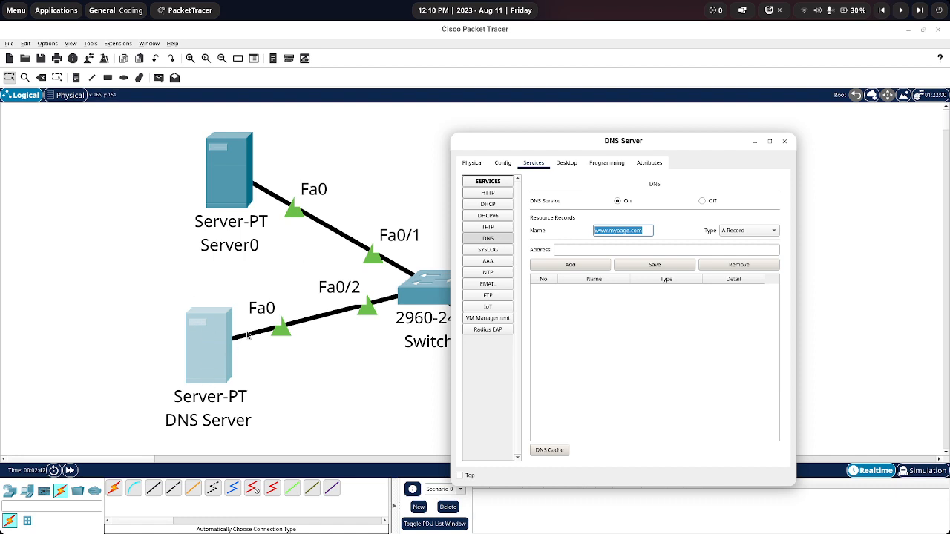
{"action": "left_click", "coordinate": [570, 250]}
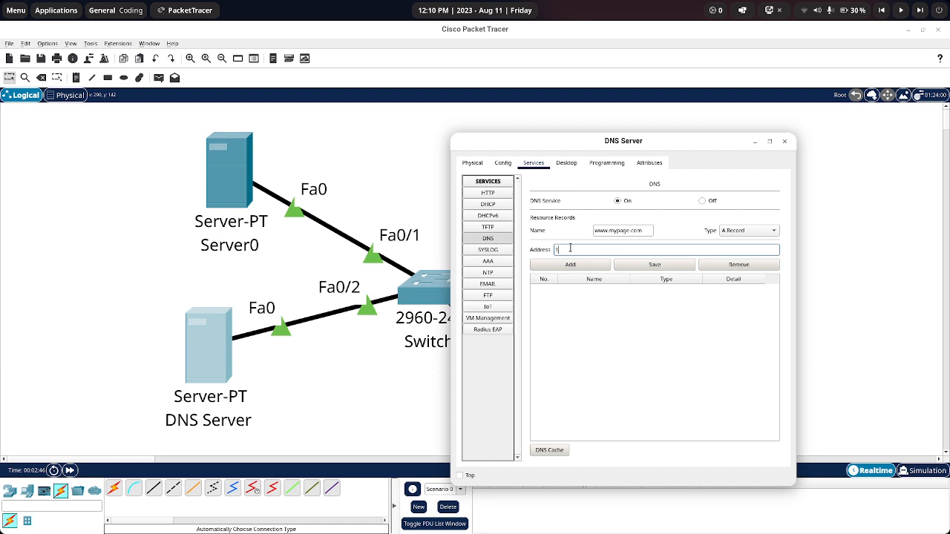
{"action": "type", "text": "10.10.2"}
{"action": "type", "text": ".52.1"}
{"action": "left_click", "coordinate": [593, 267]}
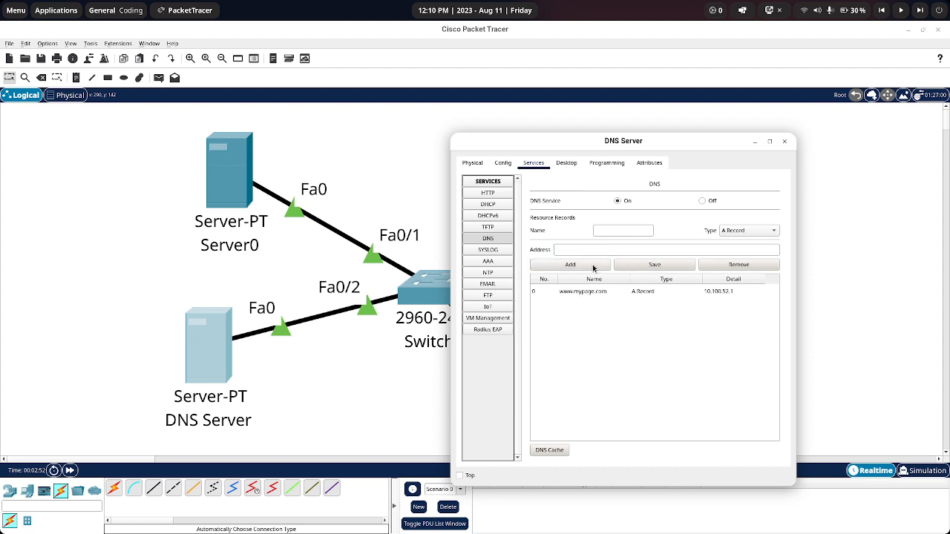
{"action": "left_click", "coordinate": [577, 293]}
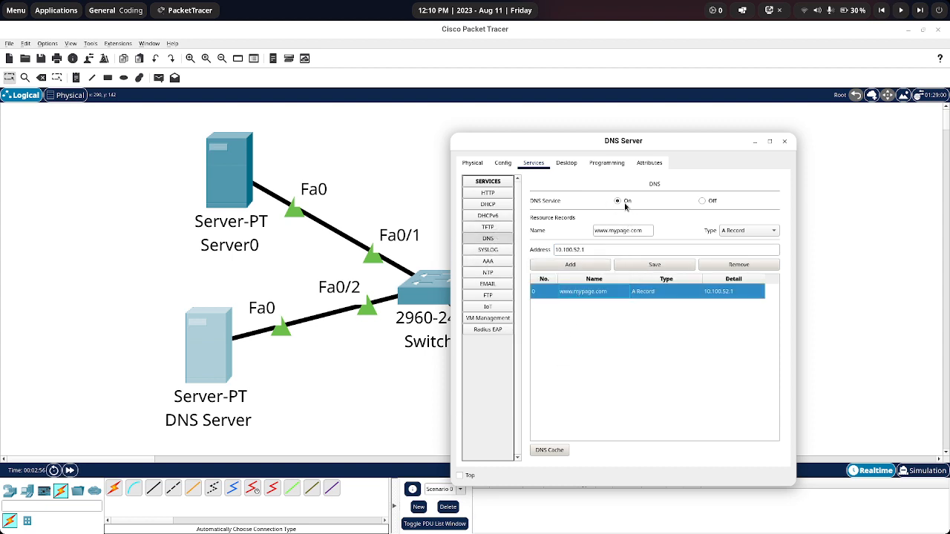
- Examine the source of index.html in the DNS Server's HTTP service, and close the server's window
{"action": "left_click", "coordinate": [488, 193]}
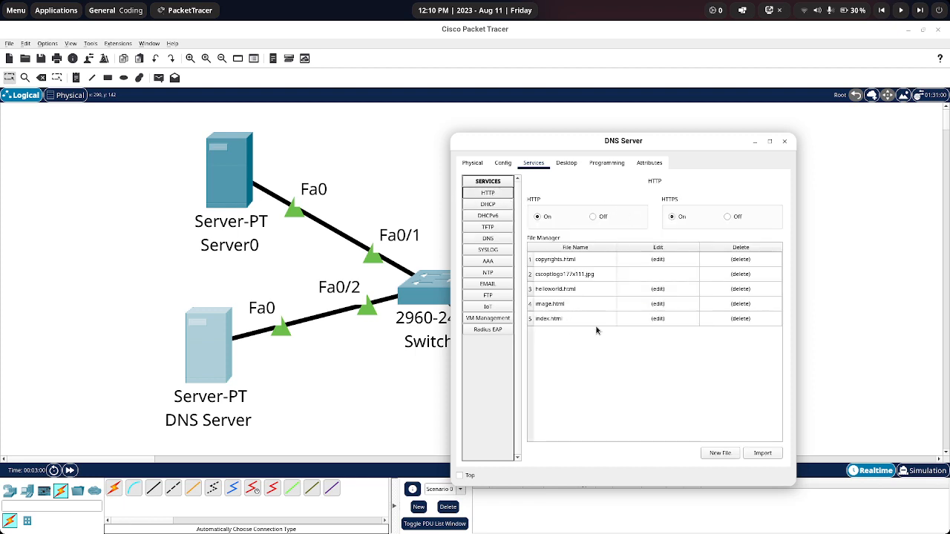
{"action": "left_click", "coordinate": [651, 319]}
{"action": "left_click_drag", "start_coordinate": [640, 312], "coordinate": [448, 210]}
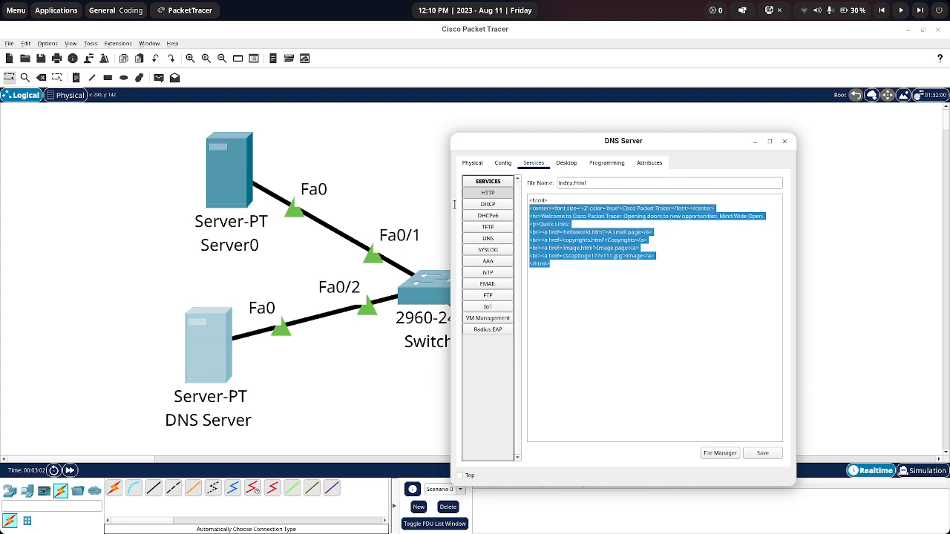
{"action": "left_click", "coordinate": [829, 444]}
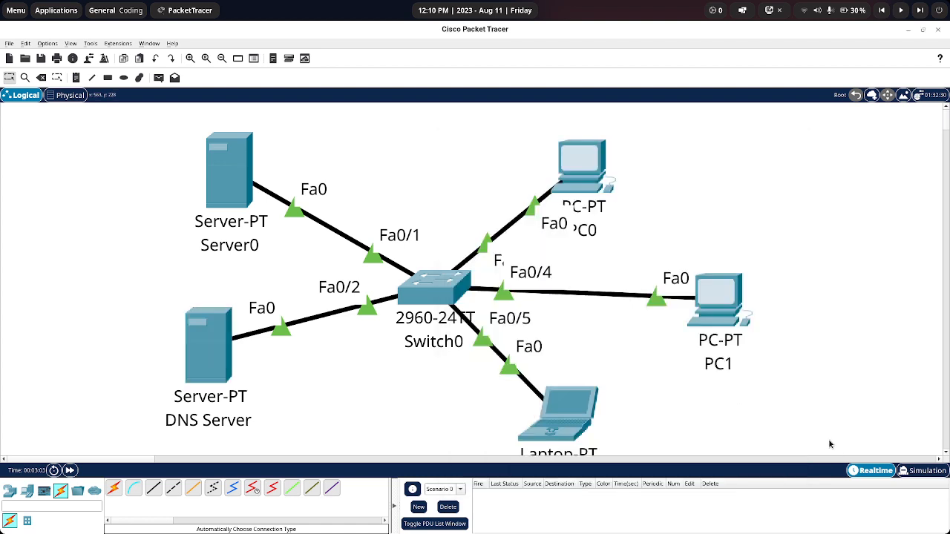
{"action": "left_click", "coordinate": [217, 359]}
{"action": "left_click", "coordinate": [576, 351]}
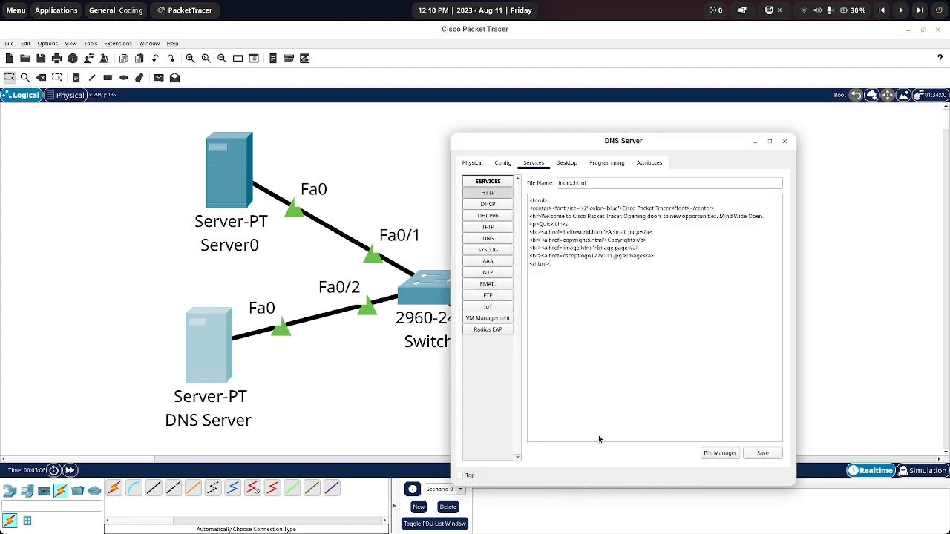
{"action": "left_click", "coordinate": [784, 141]}
- Set Server0's static IPv4 address to 10.100.53.1 in its IP configuration
{"action": "left_click", "coordinate": [226, 165]}
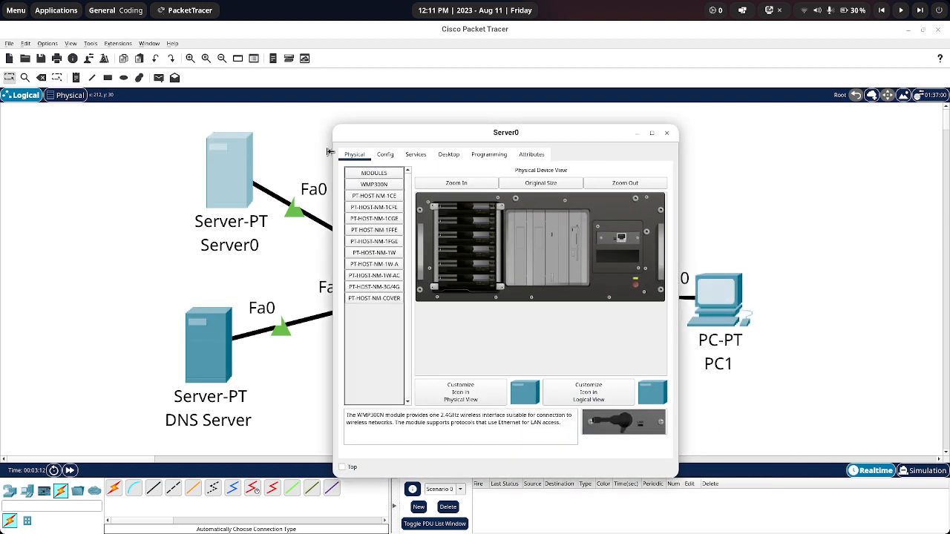
{"action": "left_click", "coordinate": [448, 156]}
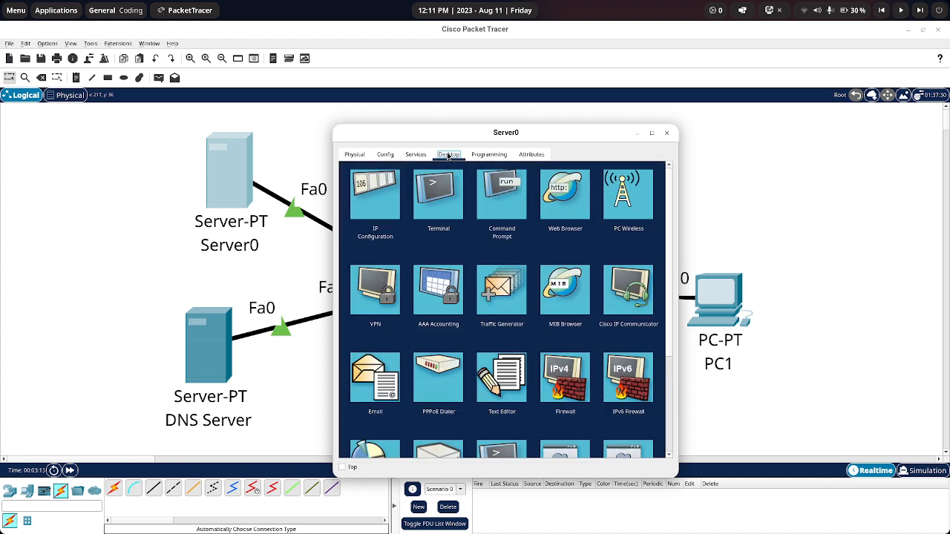
{"action": "left_click", "coordinate": [388, 195]}
{"action": "left_click", "coordinate": [516, 216]}
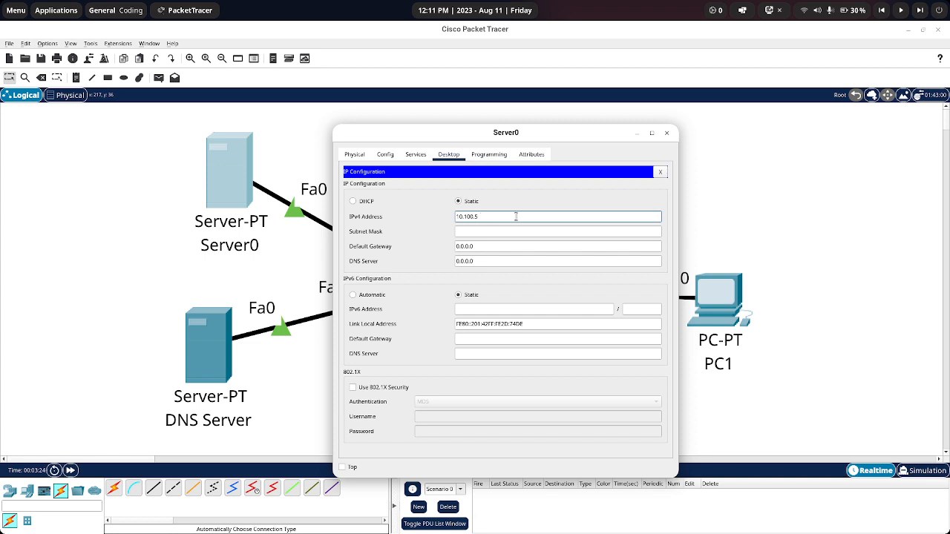
{"action": "type", "text": "1"}
- Set Server0's DNS server address to 10.100.52.1
{"action": "left_click", "coordinate": [484, 262]}
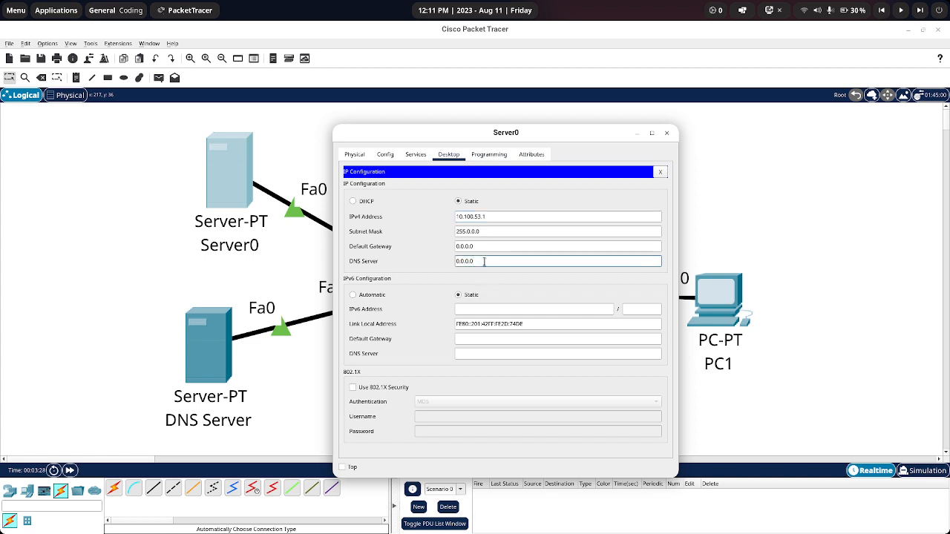
{"action": "key", "text": "ctrl+a"}
{"action": "key", "text": "BackSpace"}
{"action": "type", "text": "10.100.52.1"}
- Turn on Server0's DHCP service for FastEthernet0 and move its window aside to see the topology
{"action": "left_click", "coordinate": [428, 156]}
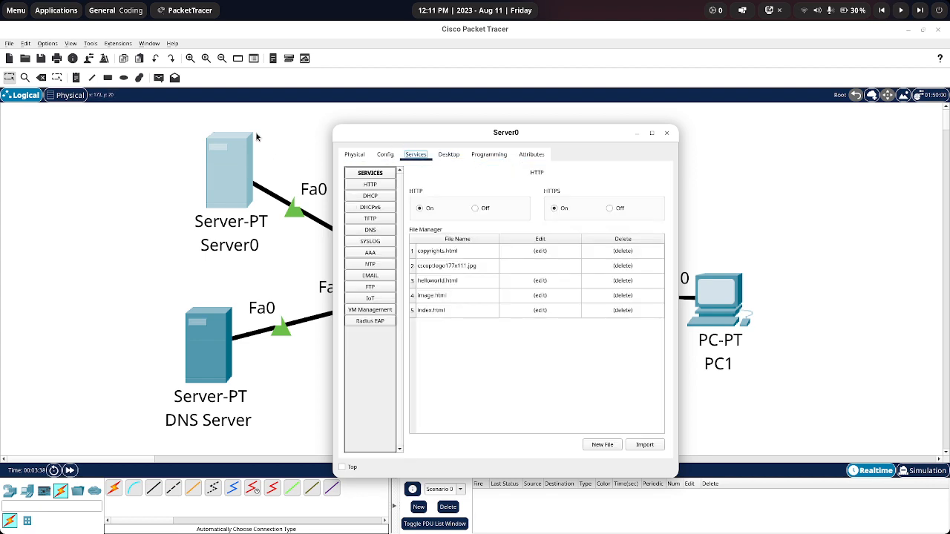
{"action": "left_click_drag", "start_coordinate": [385, 140], "coordinate": [457, 138]}
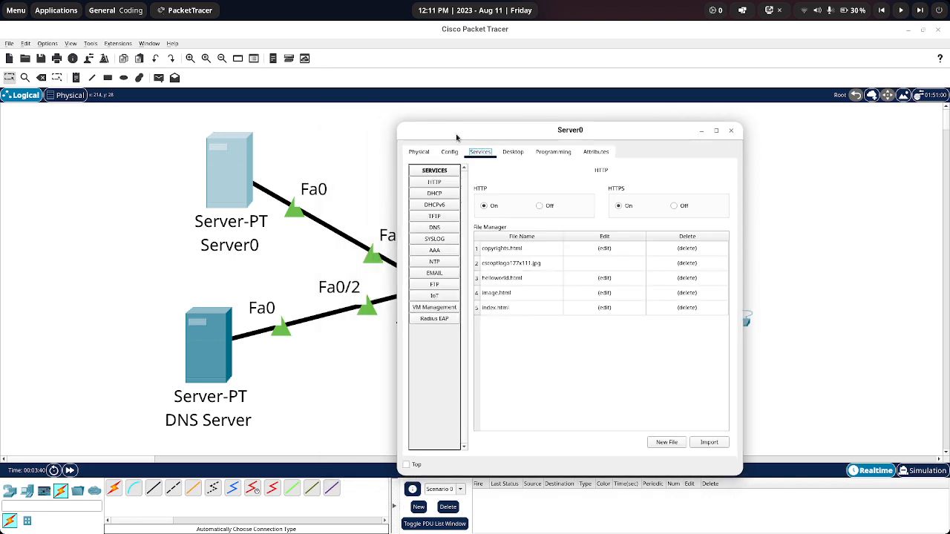
{"action": "left_click", "coordinate": [441, 196]}
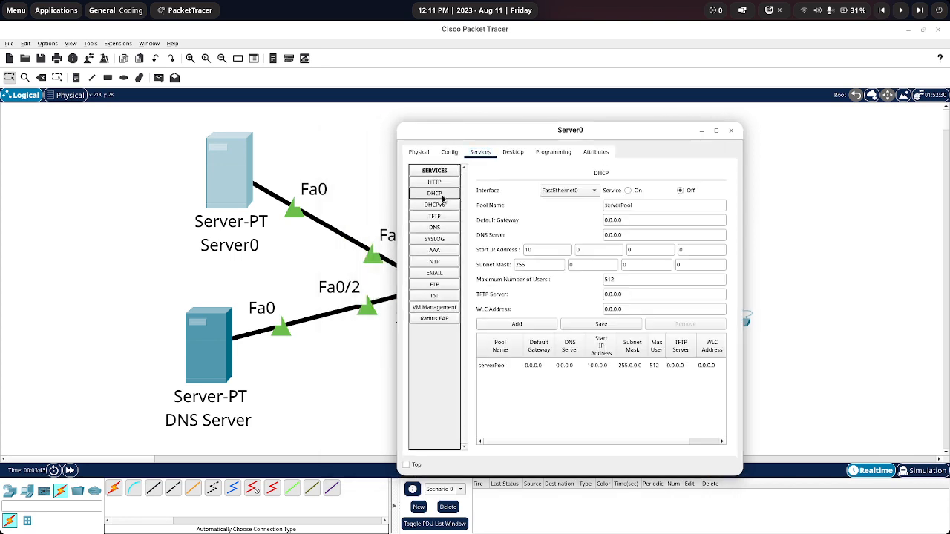
{"action": "left_click", "coordinate": [628, 191]}
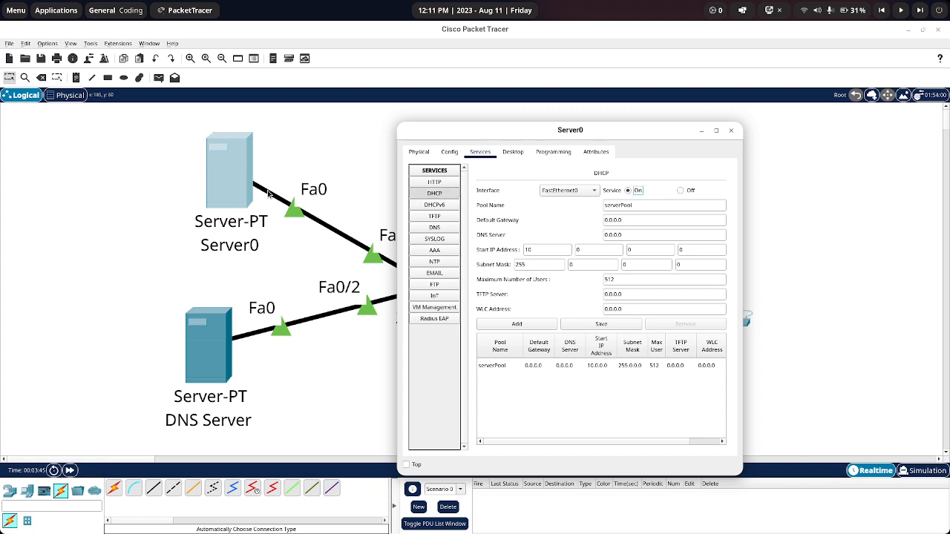
{"action": "left_click_drag", "start_coordinate": [488, 133], "coordinate": [128, 144]}
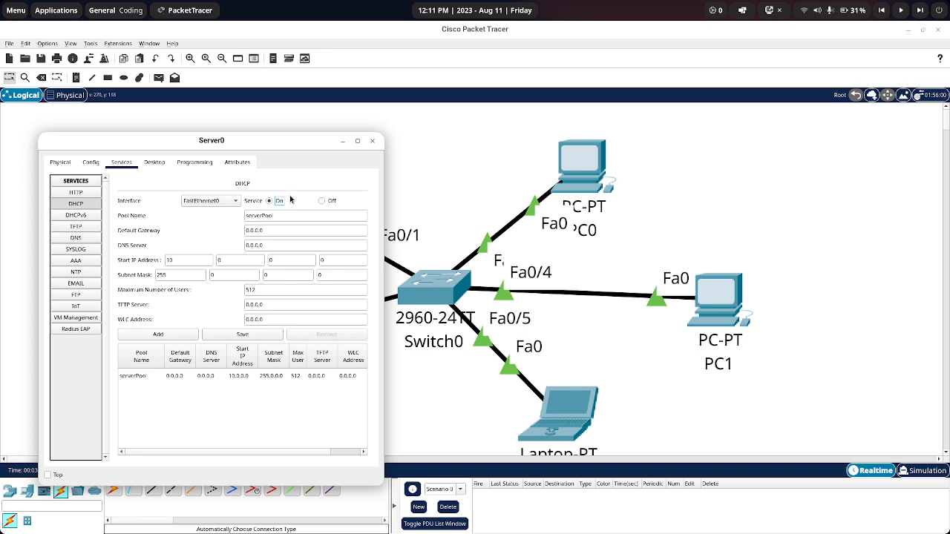
{"action": "left_click_drag", "start_coordinate": [257, 141], "coordinate": [599, 159]}
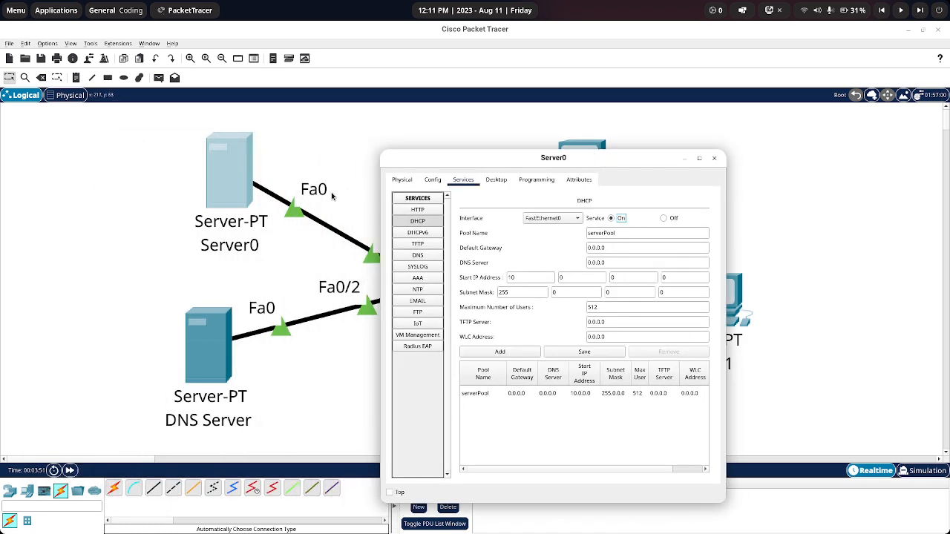
- Set the DNS server of the serverPool DHCP pool to 10.100.52.1, save the pool and close Server0's window
{"action": "left_click", "coordinate": [590, 392]}
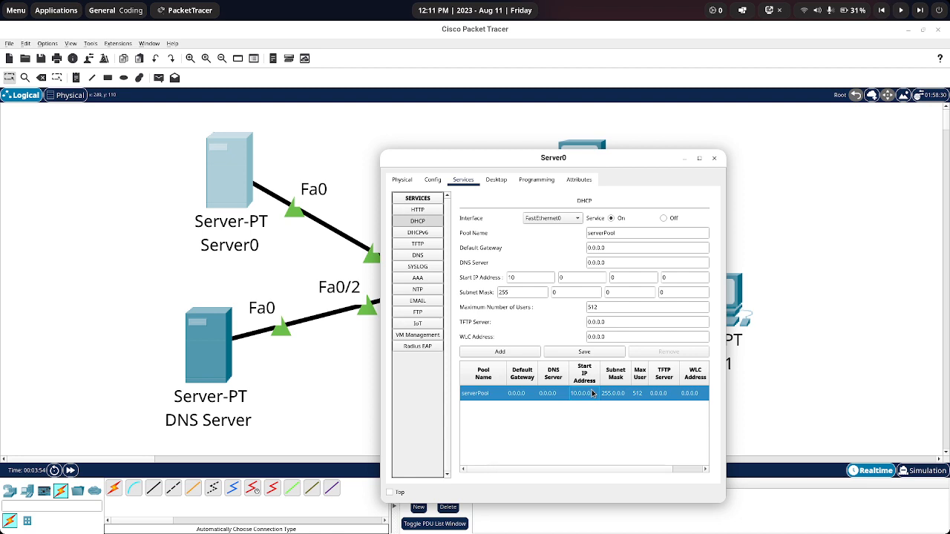
{"action": "left_click", "coordinate": [611, 263]}
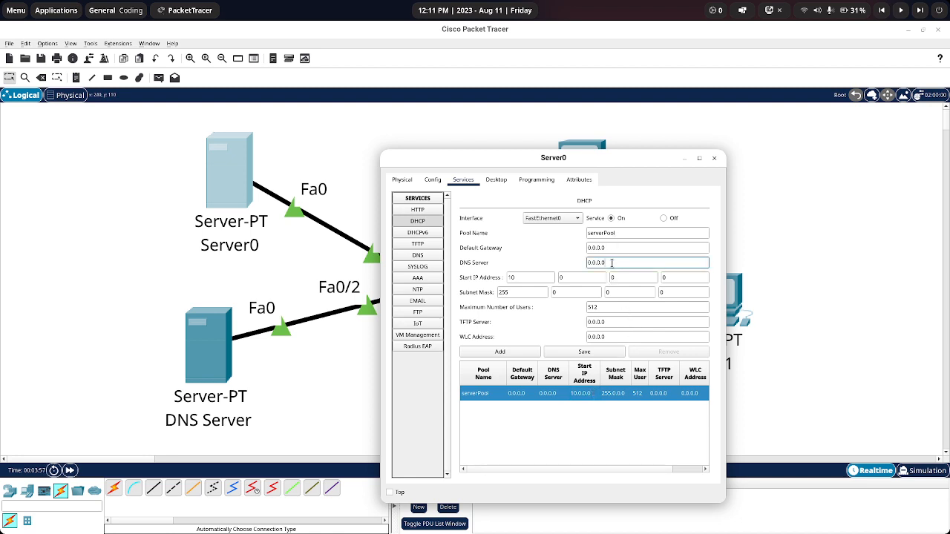
{"action": "key", "text": "ctrl+a"}
{"action": "key", "text": "BackSpace"}
{"action": "type", "text": "10.100.5"}
{"action": "left_click", "coordinate": [605, 354]}
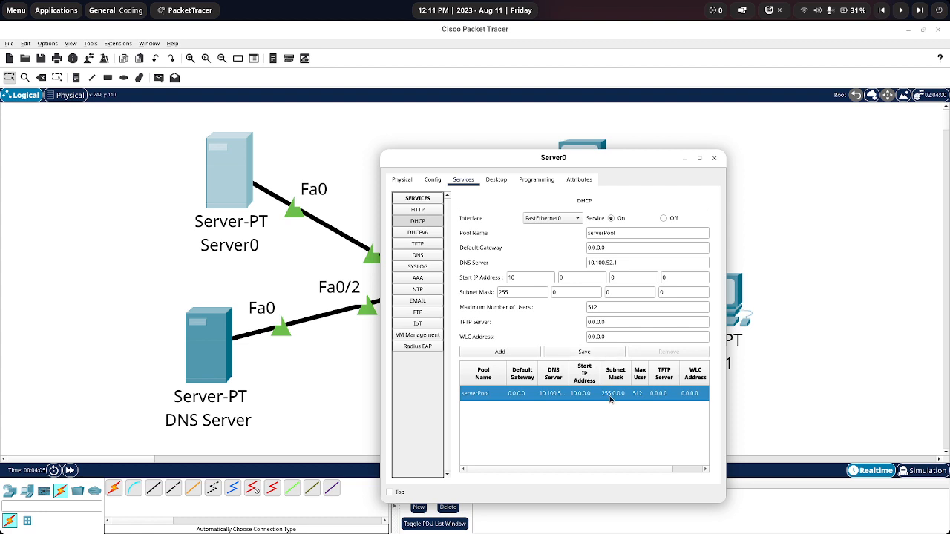
{"action": "left_click", "coordinate": [714, 158]}
- Rename Server0 as DHCP Server
{"action": "left_click", "coordinate": [256, 245]}
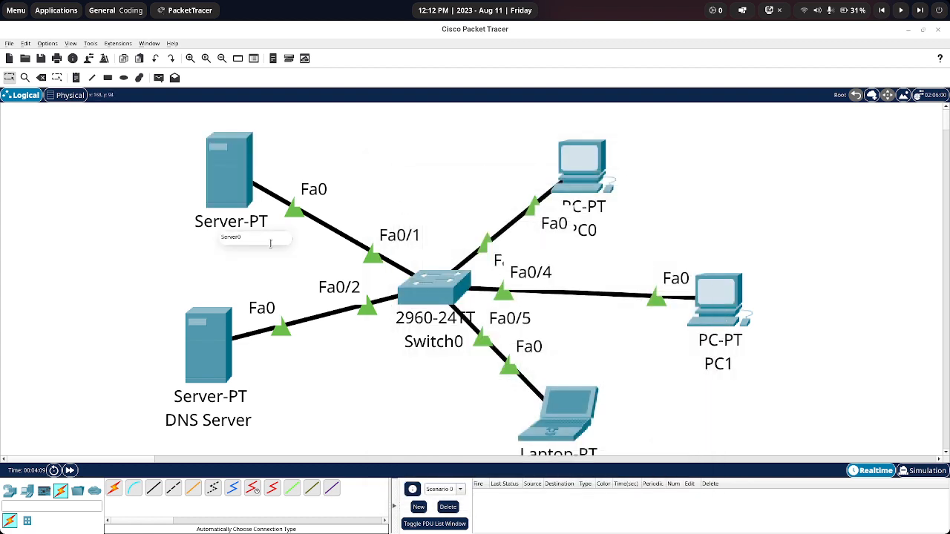
{"action": "key", "text": "ctrl+a"}
{"action": "key", "text": "BackSpace"}
{"action": "type", "text": "DHCP Server"}
{"action": "left_click", "coordinate": [255, 273]}
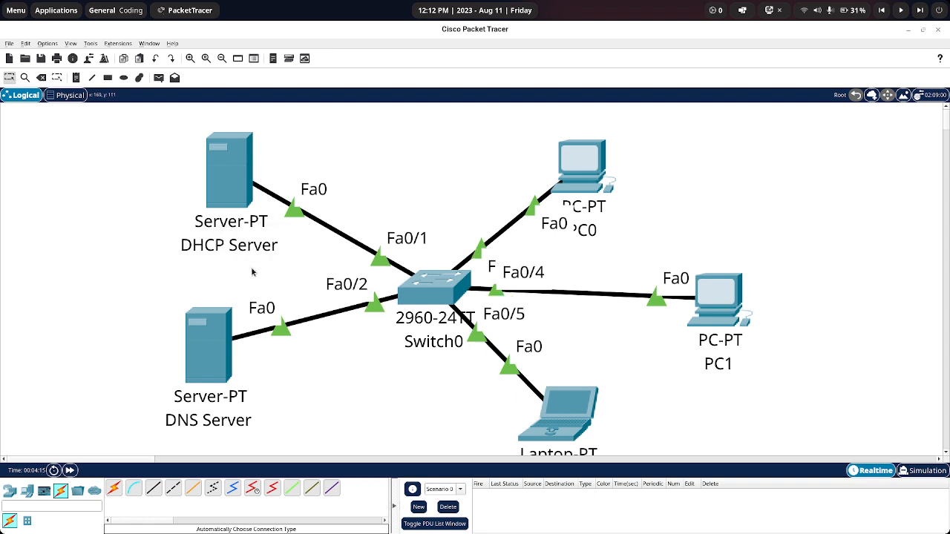
- Move PC0 further from the switch, set its IP configuration to DHCP and close its window
{"action": "left_click_drag", "start_coordinate": [596, 154], "coordinate": [659, 143]}
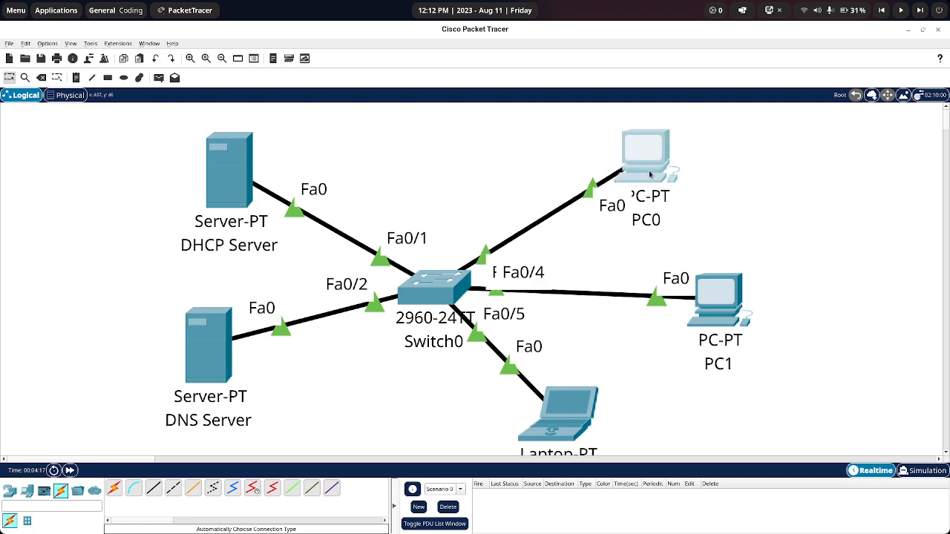
{"action": "left_click", "coordinate": [649, 171]}
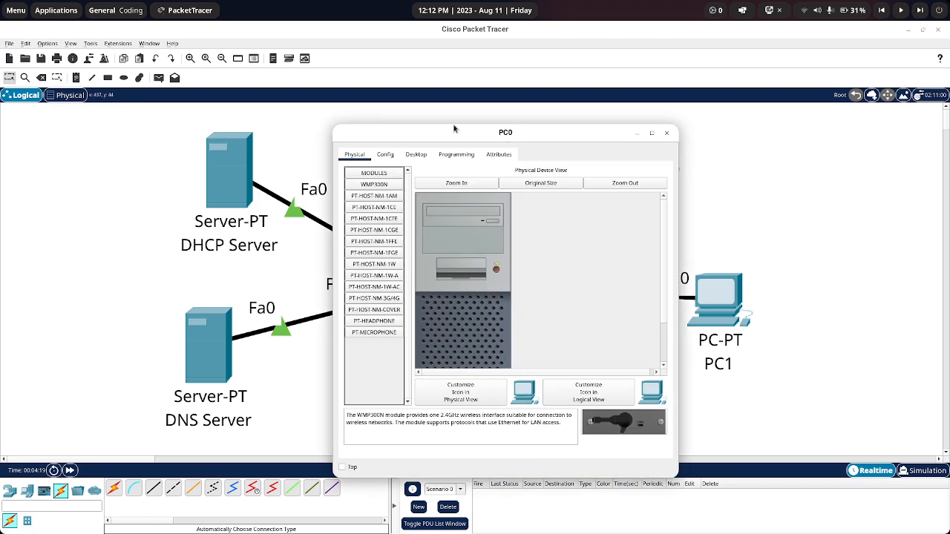
{"action": "left_click", "coordinate": [420, 156]}
{"action": "left_click", "coordinate": [378, 192]}
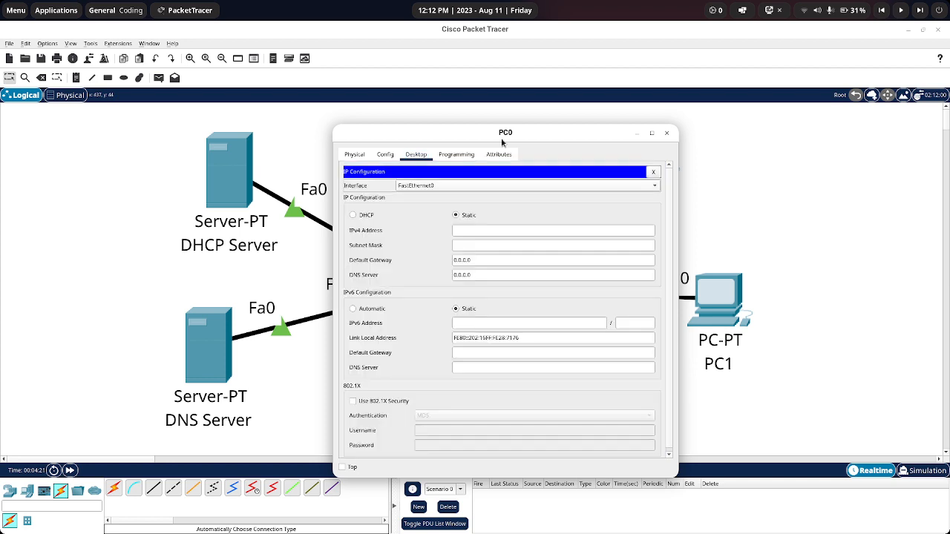
{"action": "left_click", "coordinate": [353, 215]}
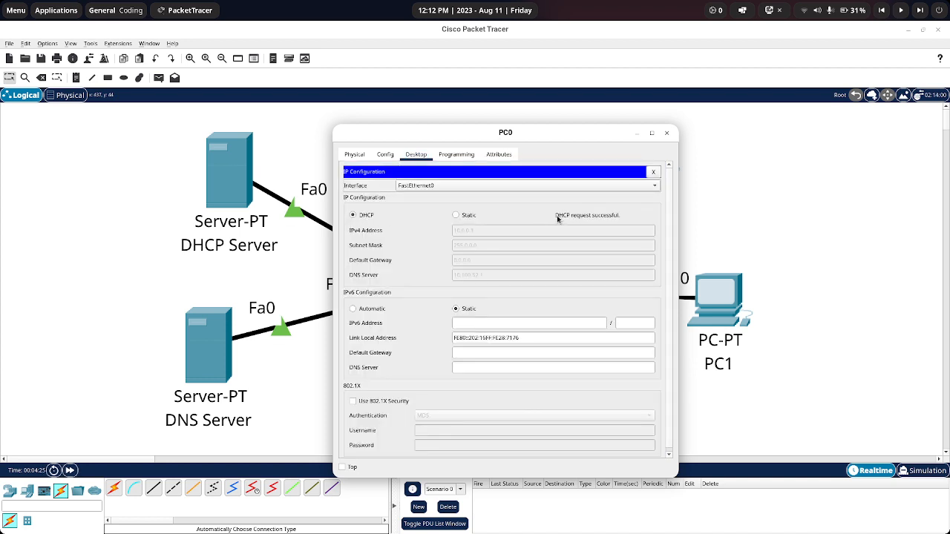
{"action": "left_click_drag", "start_coordinate": [558, 134], "coordinate": [535, 71]}
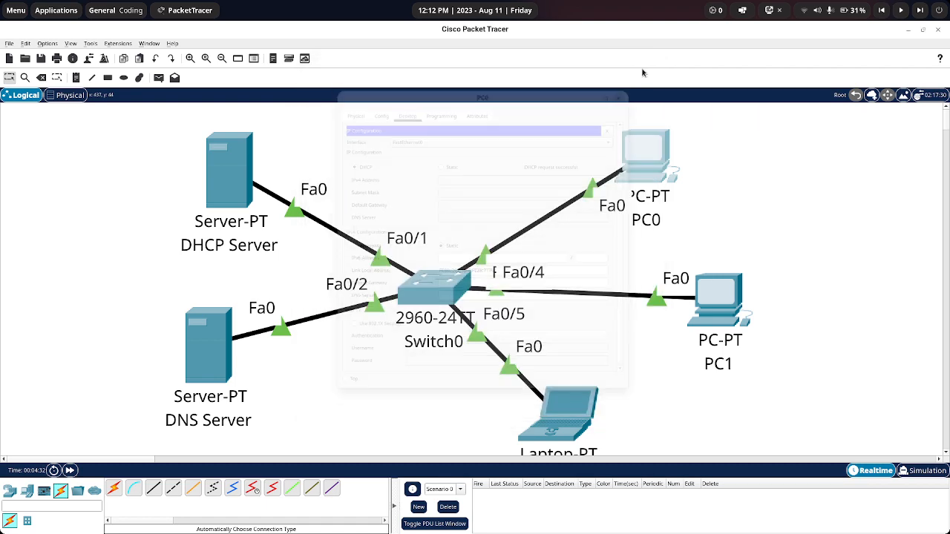
{"action": "left_click", "coordinate": [643, 71]}
- Set PC1's IP configuration to DHCP and close its window
{"action": "left_click", "coordinate": [721, 300]}
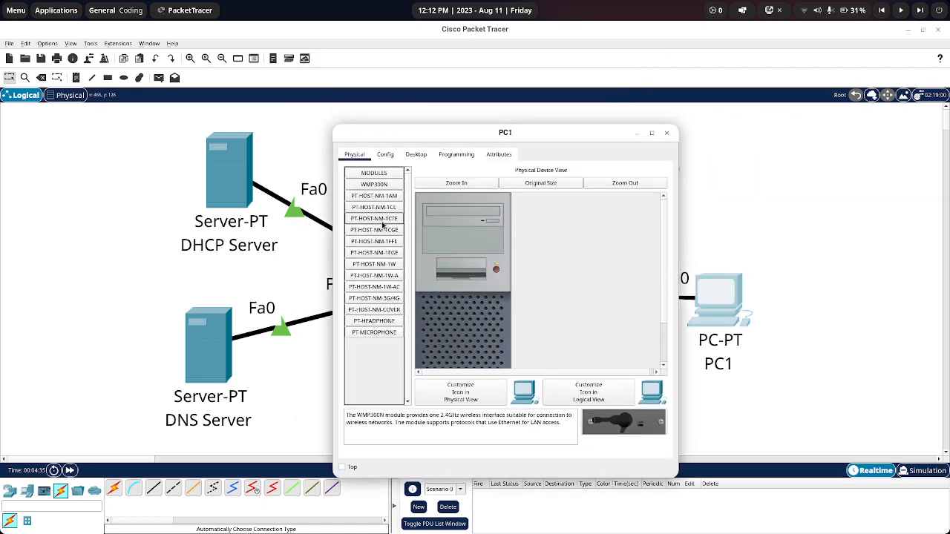
{"action": "left_click", "coordinate": [416, 154]}
{"action": "left_click", "coordinate": [386, 204]}
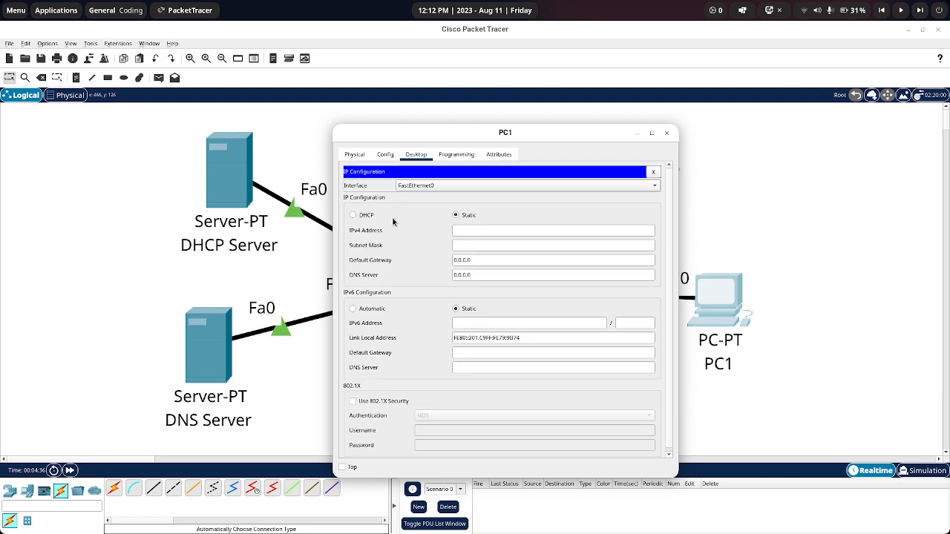
{"action": "left_click", "coordinate": [354, 215]}
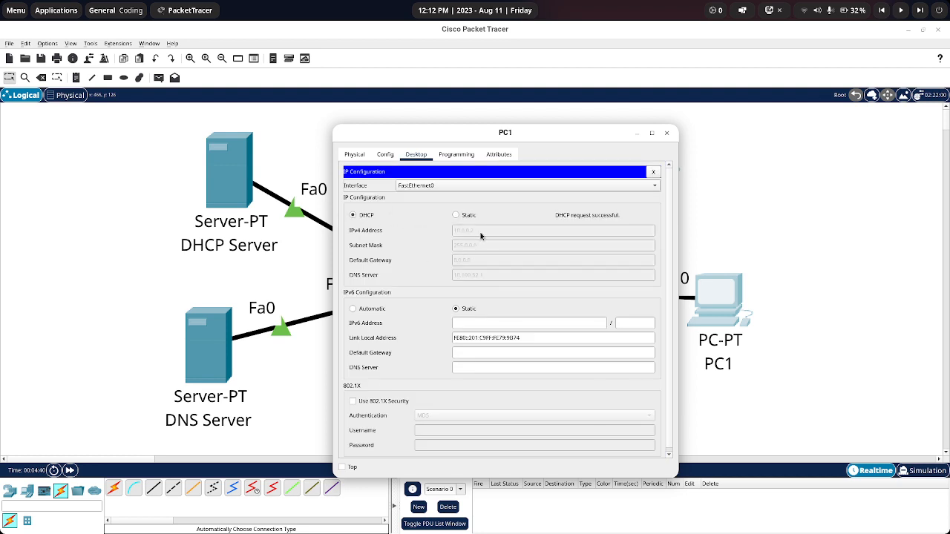
{"action": "left_click", "coordinate": [666, 133]}
{"action": "mouse_move", "coordinate": [222, 164]}
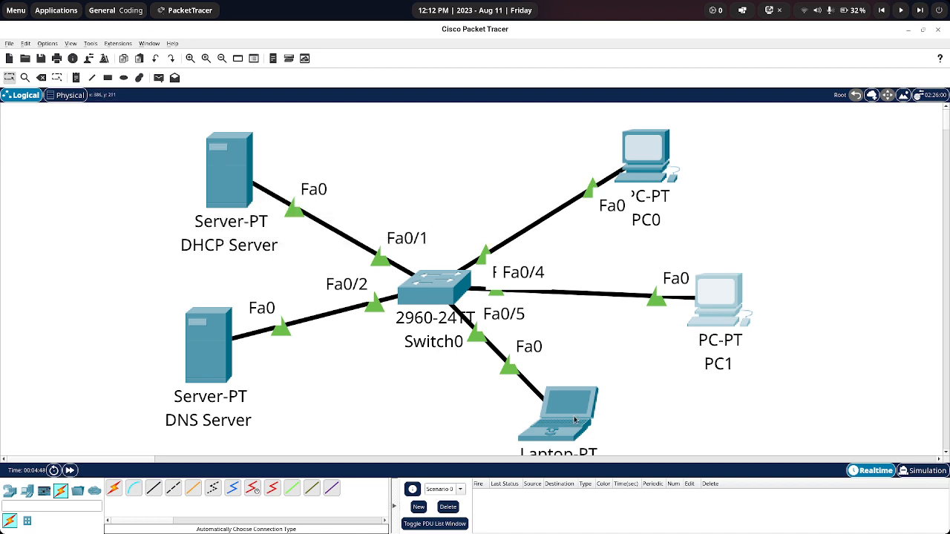
- Move Laptop0 and PC1 apart in the workspace, set Laptop0's IP configuration to DHCP and close its window
{"action": "left_click_drag", "start_coordinate": [586, 417], "coordinate": [664, 404]}
{"action": "left_click_drag", "start_coordinate": [716, 305], "coordinate": [713, 261]}
{"action": "left_click", "coordinate": [656, 397]}
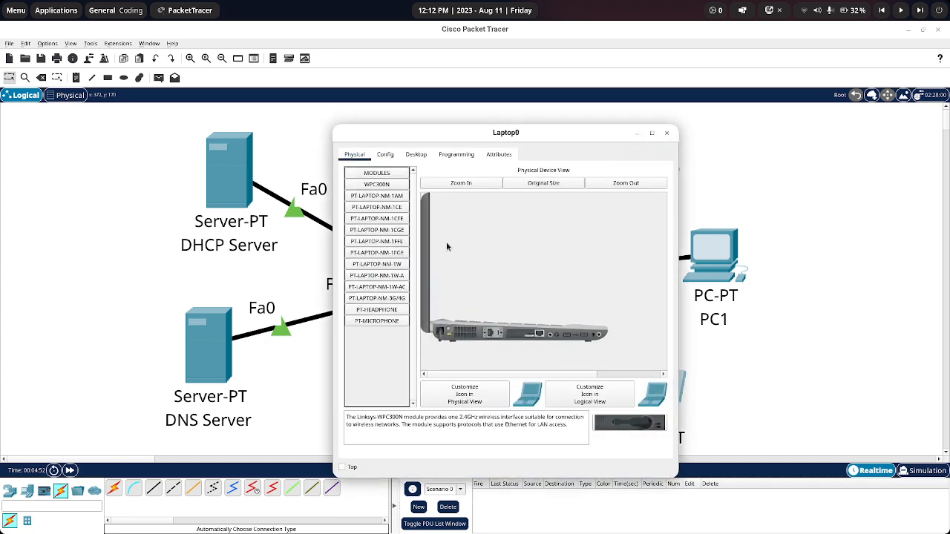
{"action": "left_click", "coordinate": [385, 155]}
{"action": "left_click", "coordinate": [416, 154]}
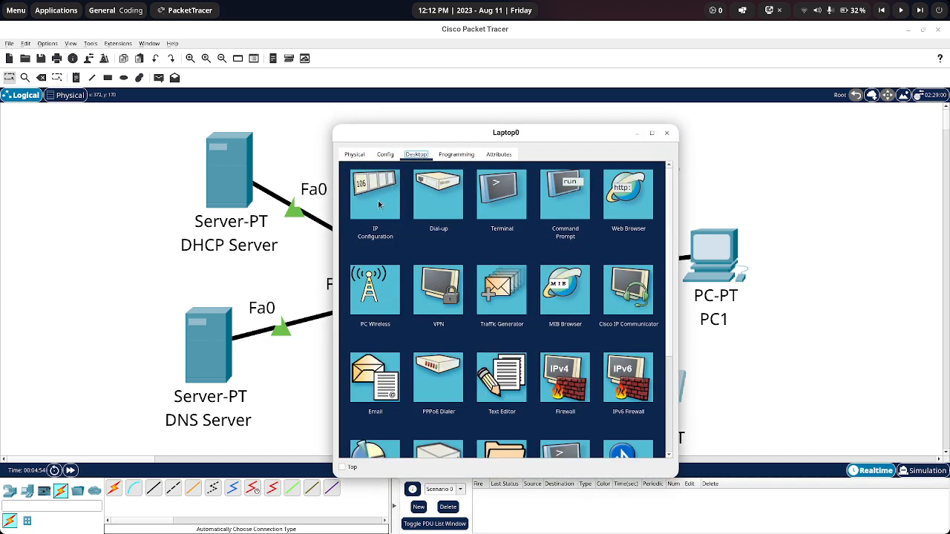
{"action": "left_click", "coordinate": [382, 210]}
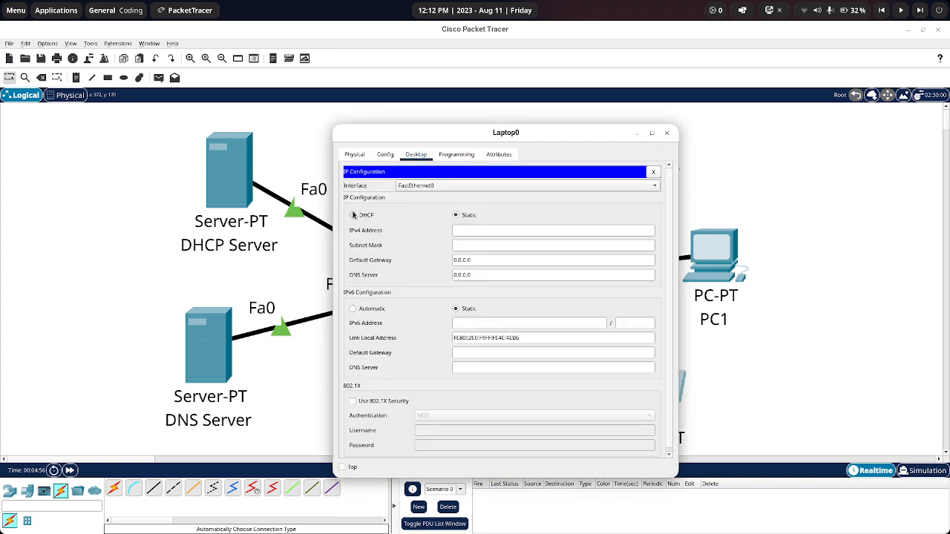
{"action": "left_click", "coordinate": [353, 215]}
{"action": "left_click_drag", "start_coordinate": [471, 130], "coordinate": [455, 111]}
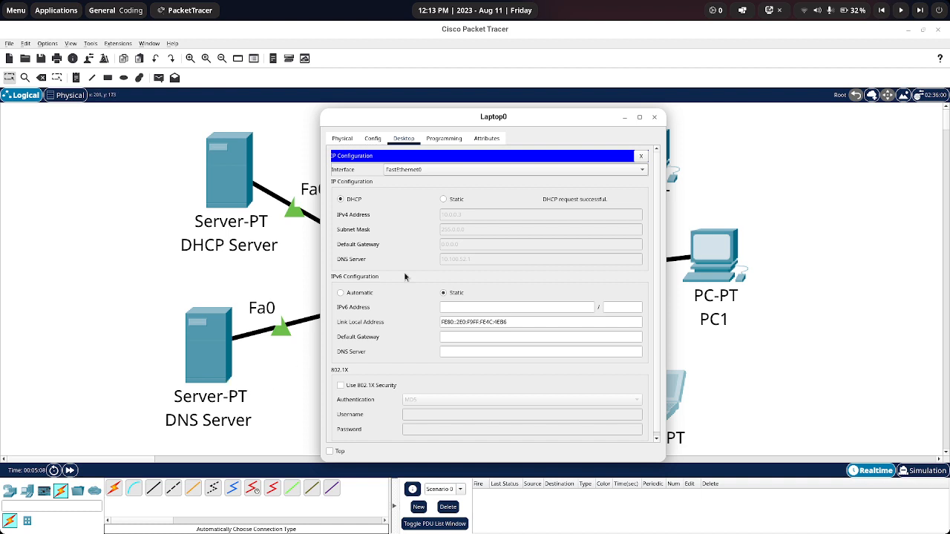
{"action": "left_click", "coordinate": [654, 117]}
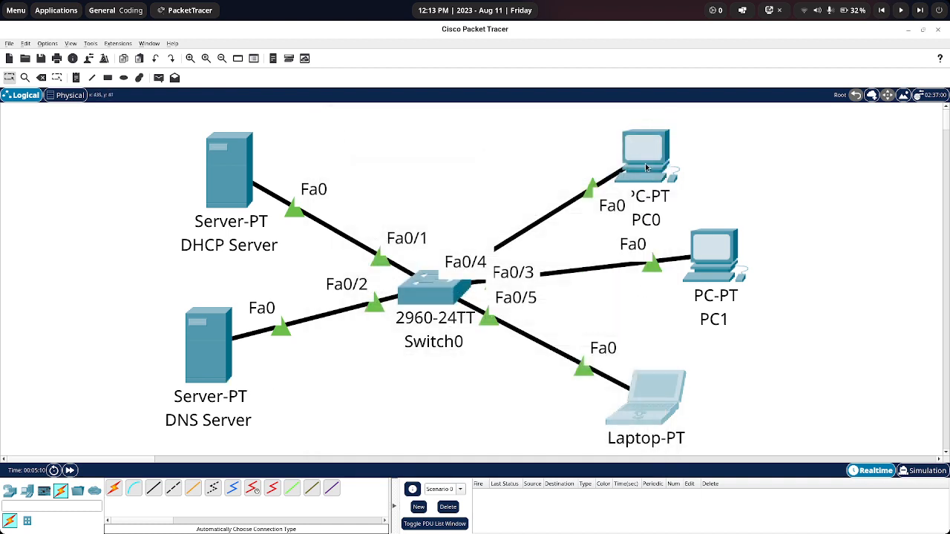
- Reposition PC0 slightly higher, PC1 lower between PC0 and the laptop, and shift the DNS Server slightly
{"action": "left_click_drag", "start_coordinate": [645, 163], "coordinate": [649, 152]}
{"action": "left_click_drag", "start_coordinate": [715, 274], "coordinate": [711, 297]}
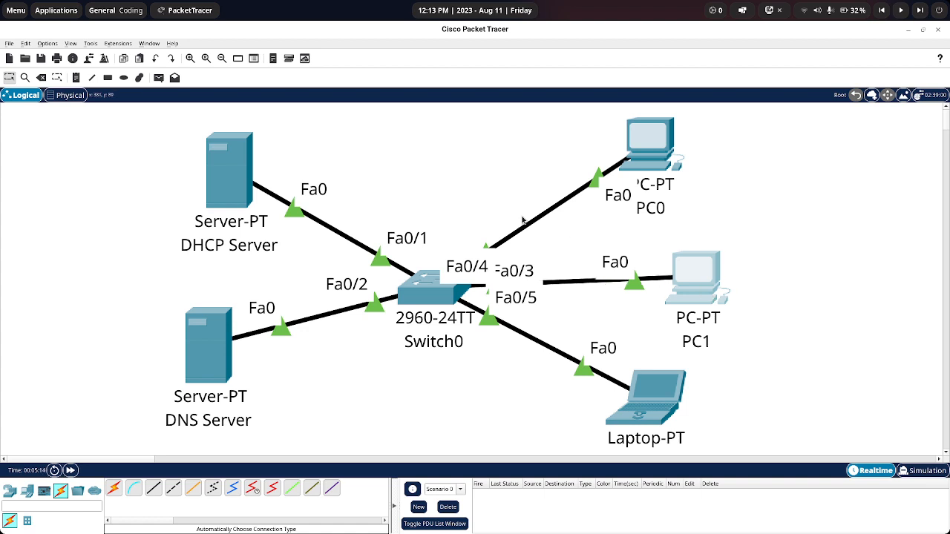
{"action": "mouse_move", "coordinate": [198, 355]}
{"action": "left_mouse_down"}
{"action": "mouse_move", "coordinate": [216, 354]}
{"action": "mouse_move", "coordinate": [201, 353]}
{"action": "left_mouse_up"}
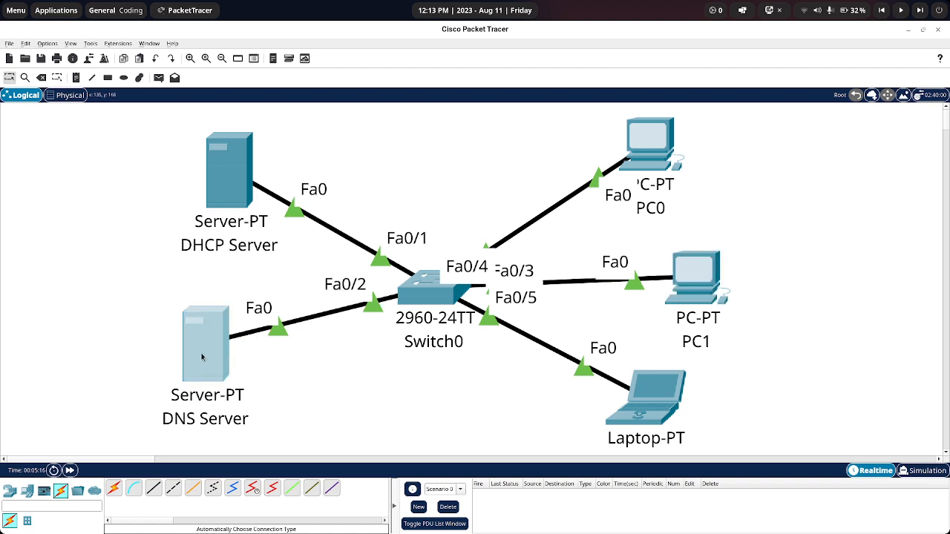
{"action": "left_click", "coordinate": [650, 143]}
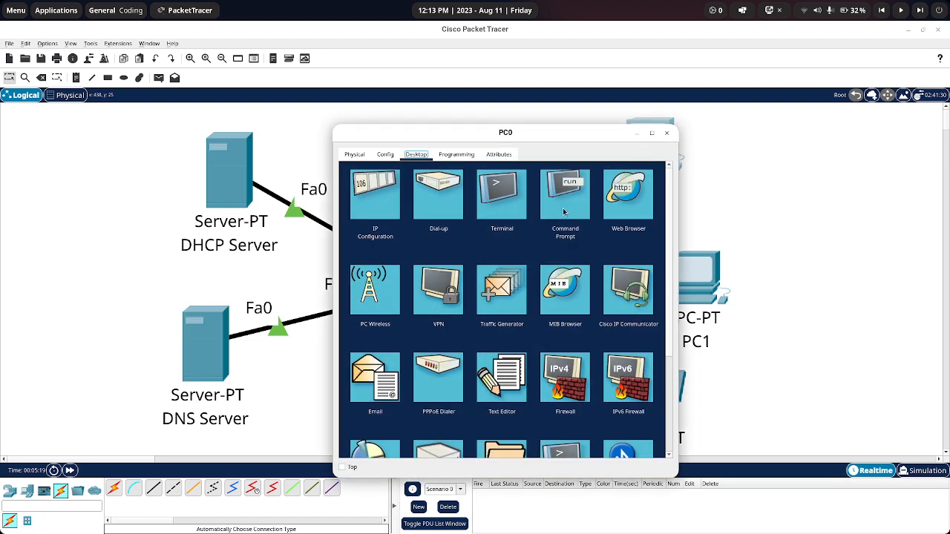
{"action": "left_click", "coordinate": [627, 195]}
{"action": "left_click_drag", "start_coordinate": [552, 134], "coordinate": [599, 121]}
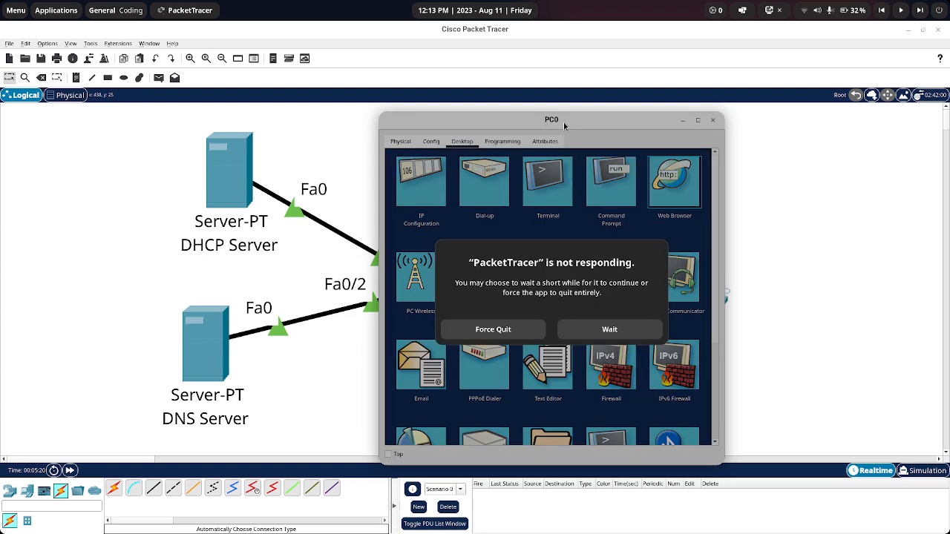
{"action": "left_click", "coordinate": [605, 331]}
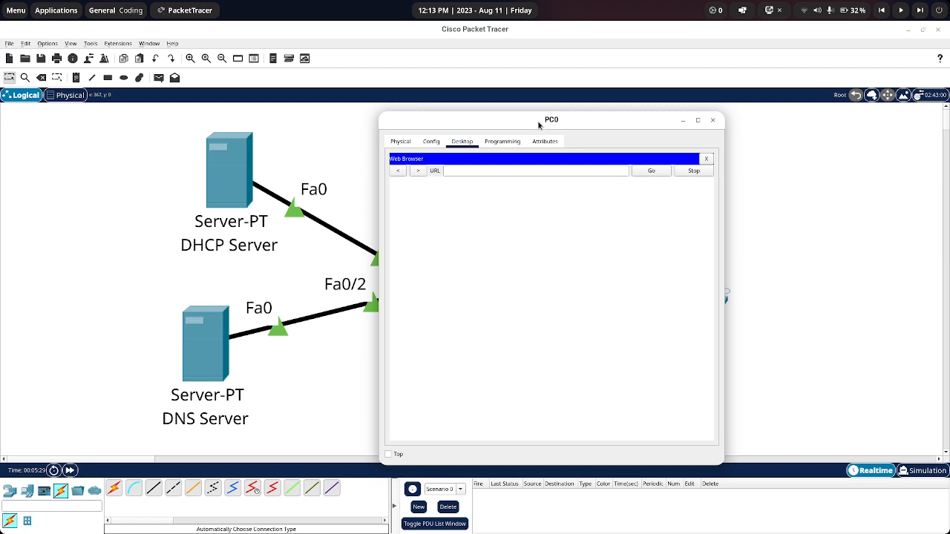
{"action": "left_click_drag", "start_coordinate": [539, 125], "coordinate": [702, 165]}
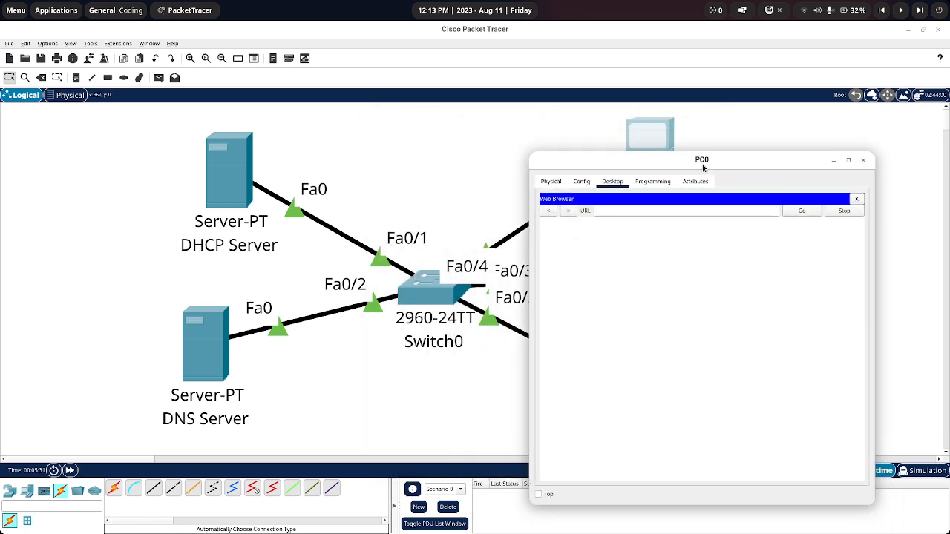
{"action": "left_click", "coordinate": [651, 214]}
{"action": "type", "text": "www."}
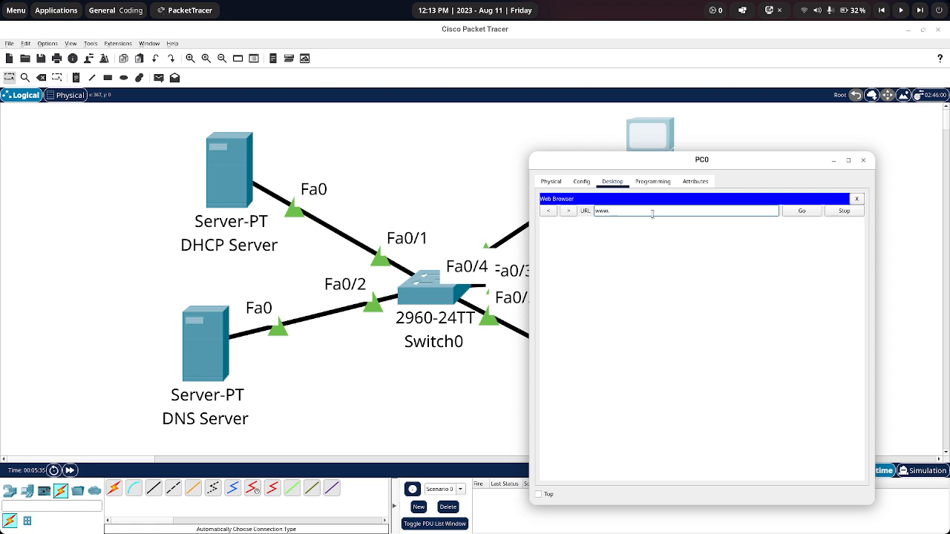
{"action": "type", "text": "mypage.com"}
{"action": "left_click", "coordinate": [795, 213]}
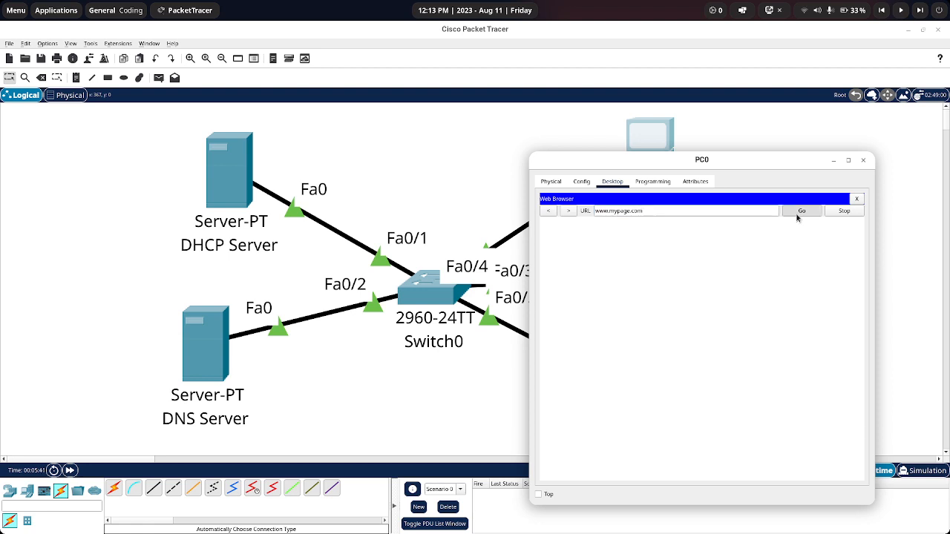
{"action": "left_click_drag", "start_coordinate": [598, 329], "coordinate": [549, 252]}
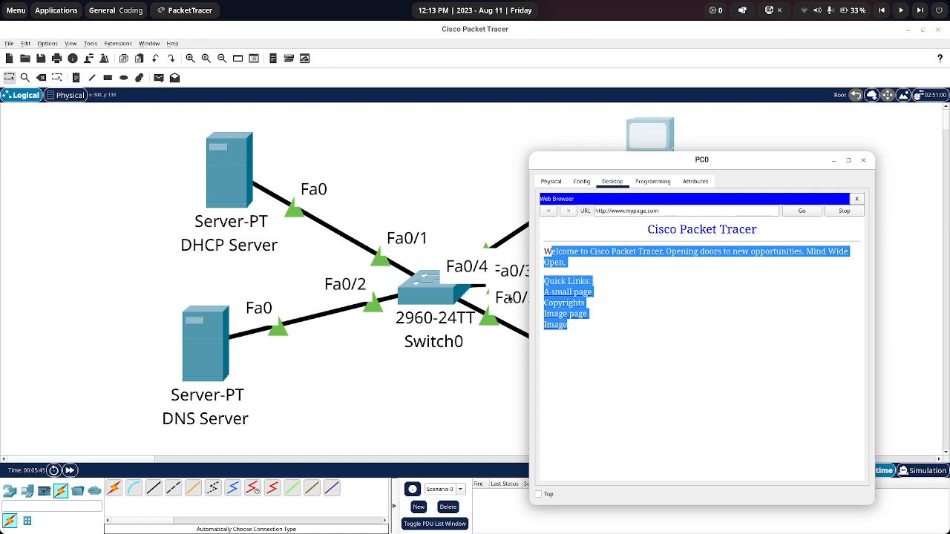
{"action": "left_click", "coordinate": [734, 284]}
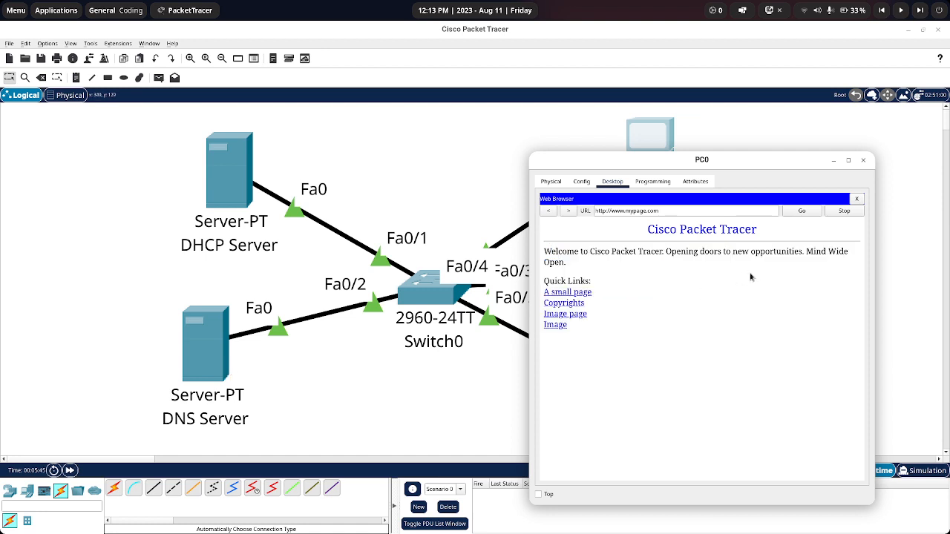
- Load the address 10.100.52.1 in PC0's web browser and close PC0's window
{"action": "triple_click", "coordinate": [661, 211]}
{"action": "key", "text": "BackSpace"}
{"action": "type", "text": "10"}
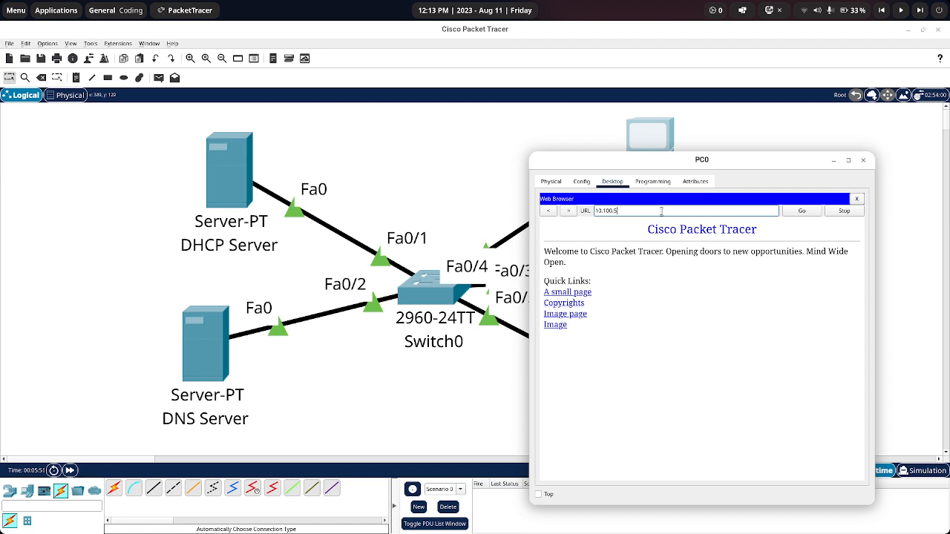
{"action": "type", "text": ".100.52.1"}
{"action": "left_click", "coordinate": [800, 210]}
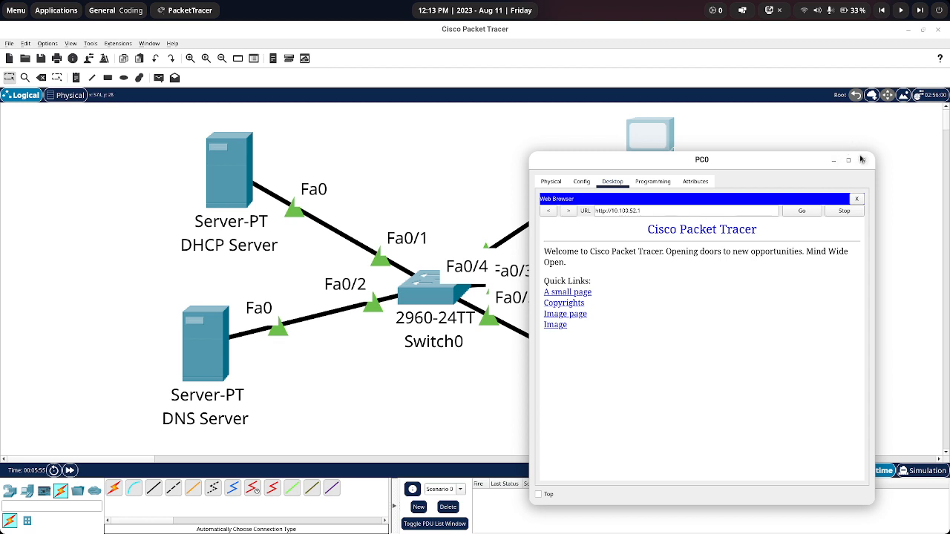
{"action": "left_click", "coordinate": [862, 161]}
- Add an h2 heading with the person's name below the html tag in the DNS Server's index.html, overwrite the file and close the window
{"action": "left_click", "coordinate": [222, 360]}
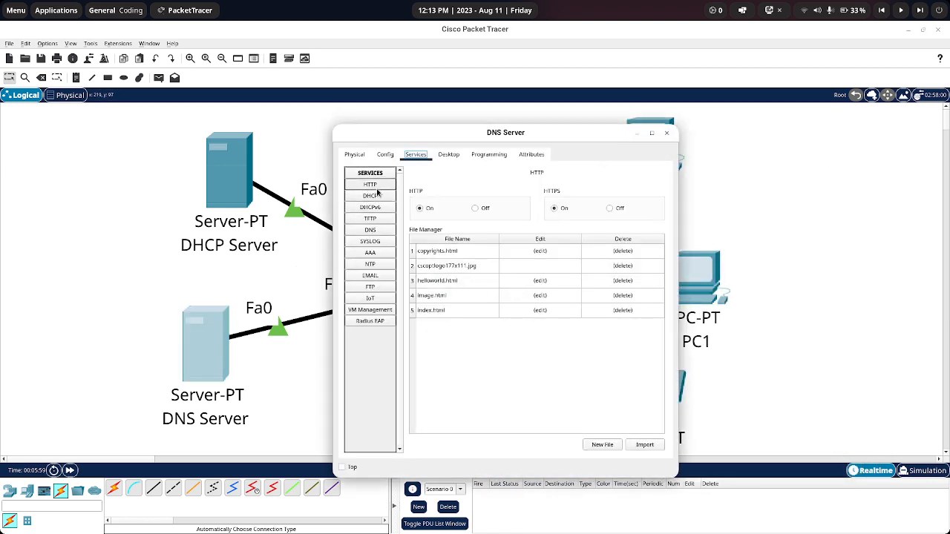
{"action": "left_click", "coordinate": [549, 309]}
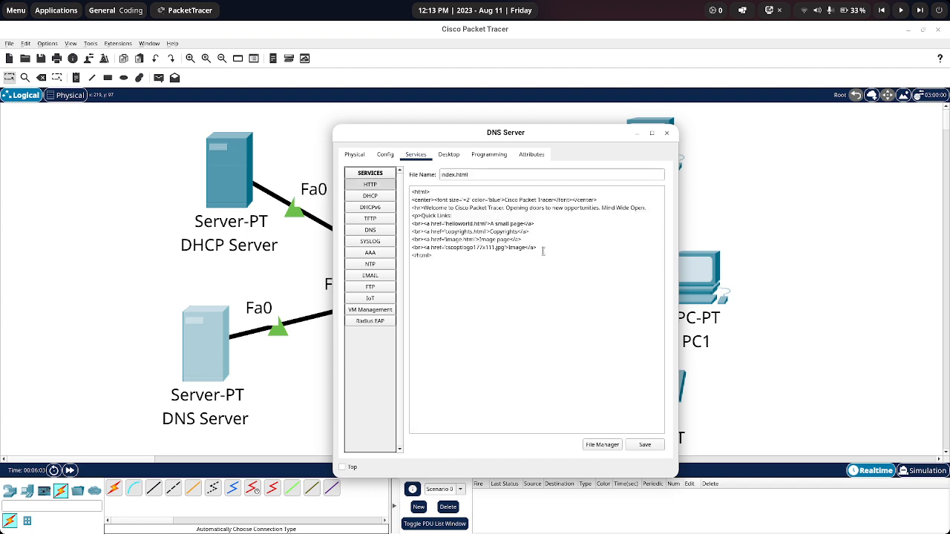
{"action": "left_click", "coordinate": [455, 192]}
{"action": "key", "text": "Return"}
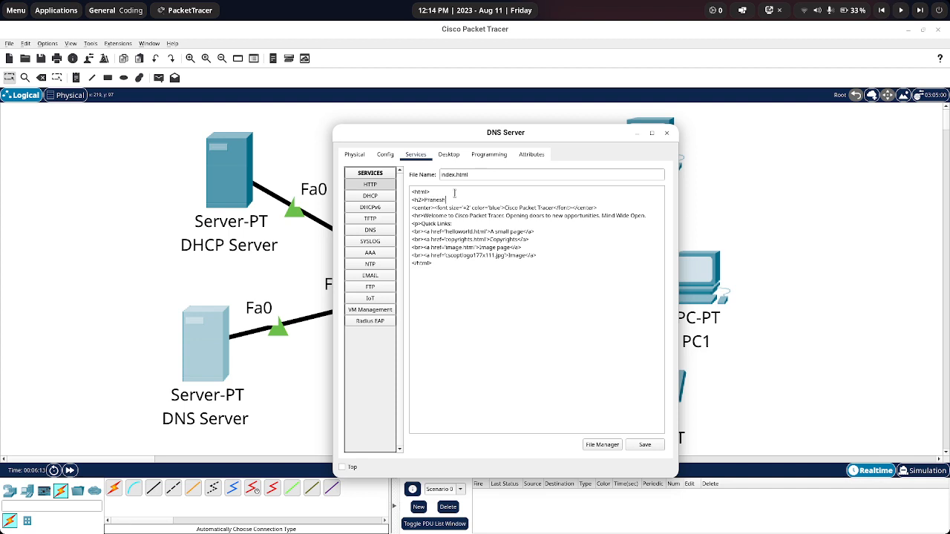
{"action": "type", "text": "<h2>Pranesh</h2>"}
{"action": "left_click", "coordinate": [645, 444]}
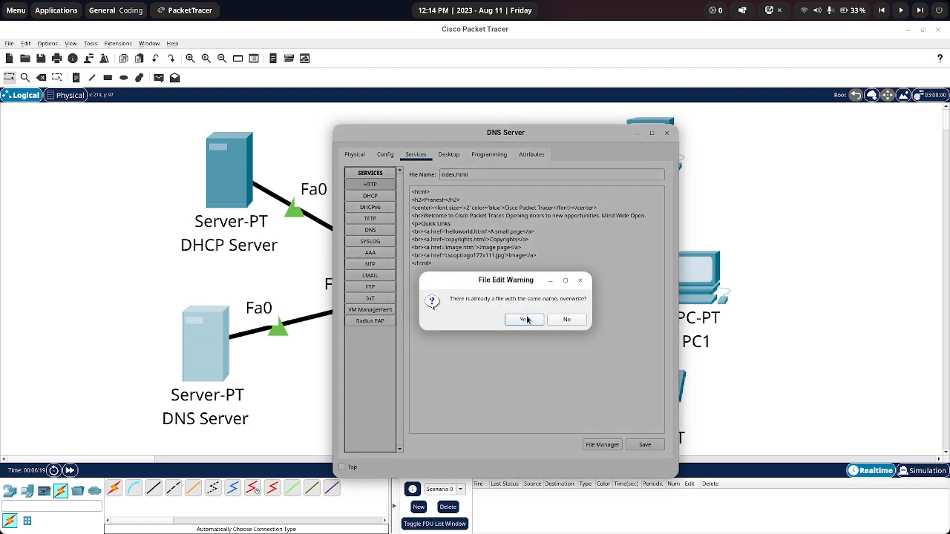
{"action": "left_click", "coordinate": [524, 320]}
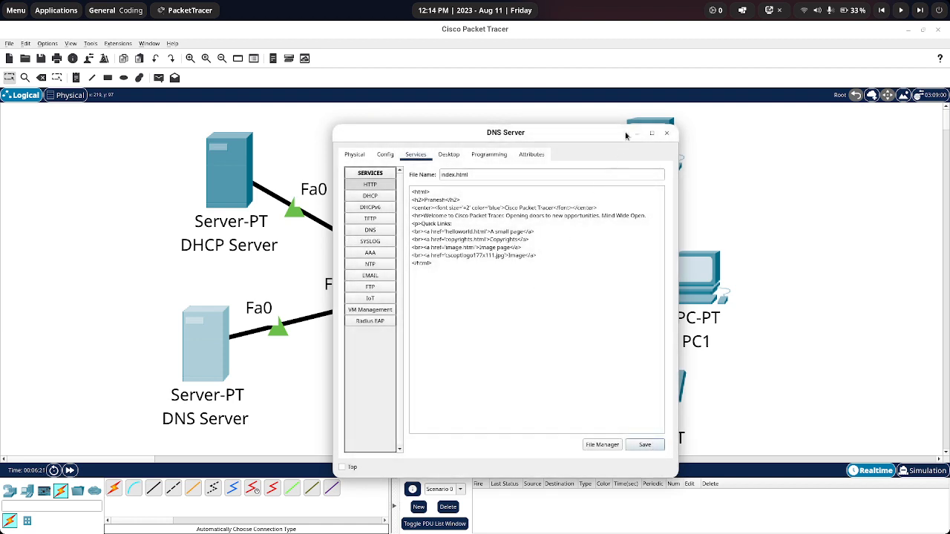
{"action": "left_click", "coordinate": [667, 134]}
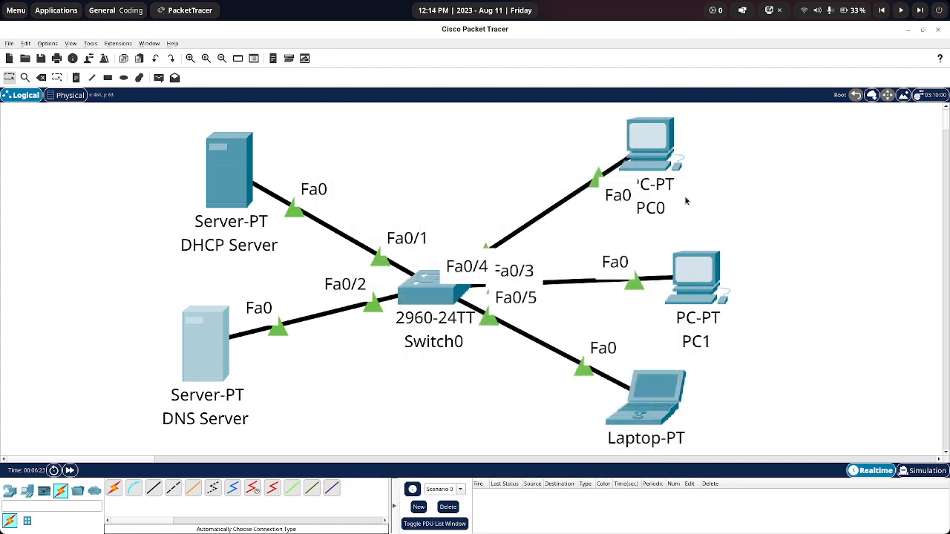
{"action": "left_click", "coordinate": [655, 399]}
{"action": "left_click", "coordinate": [631, 189]}
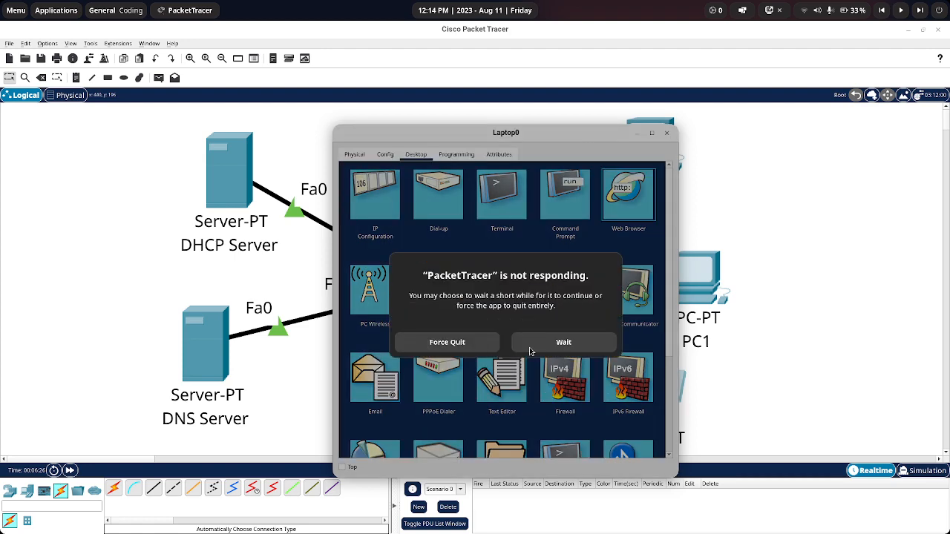
{"action": "left_click", "coordinate": [553, 345]}
{"action": "mouse_move", "coordinate": [523, 124]}
{"action": "left_mouse_down"}
{"action": "mouse_move", "coordinate": [525, 113]}
{"action": "mouse_move", "coordinate": [539, 135]}
{"action": "left_mouse_up"}
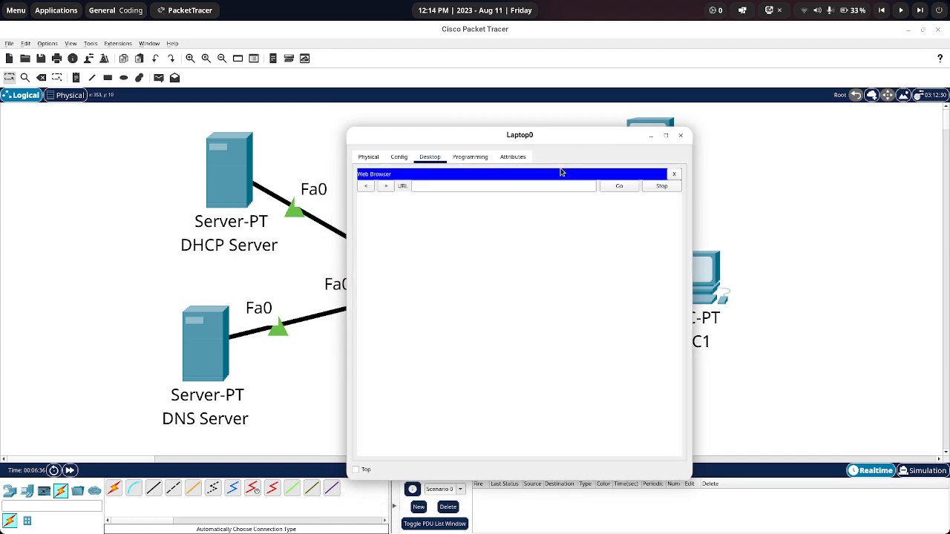
{"action": "left_click_drag", "start_coordinate": [555, 134], "coordinate": [683, 137]}
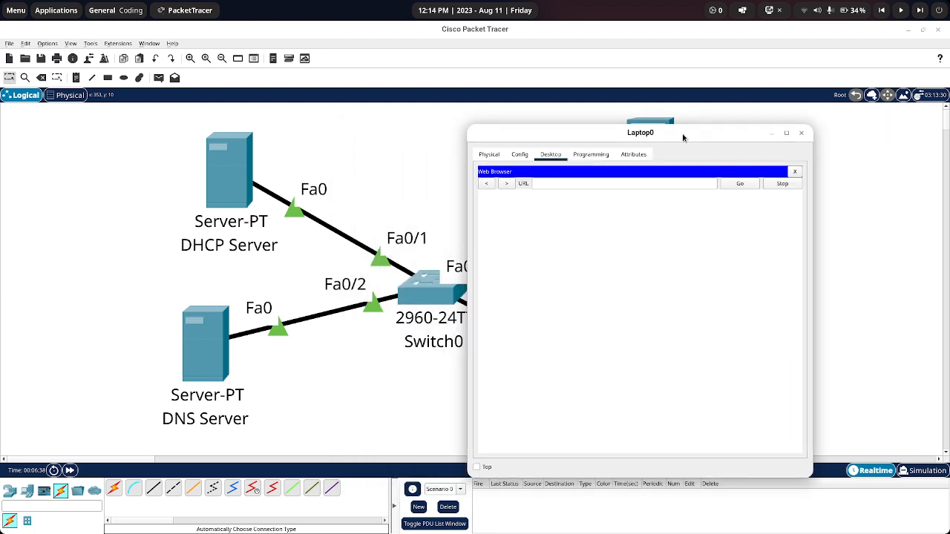
{"action": "left_click", "coordinate": [645, 185]}
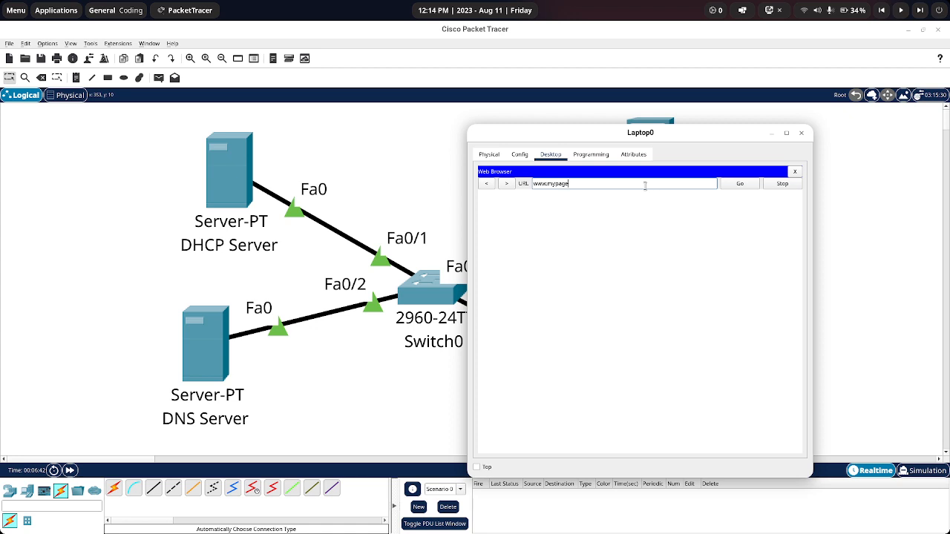
{"action": "type", "text": "www.mypage.com"}
{"action": "left_click", "coordinate": [744, 185]}
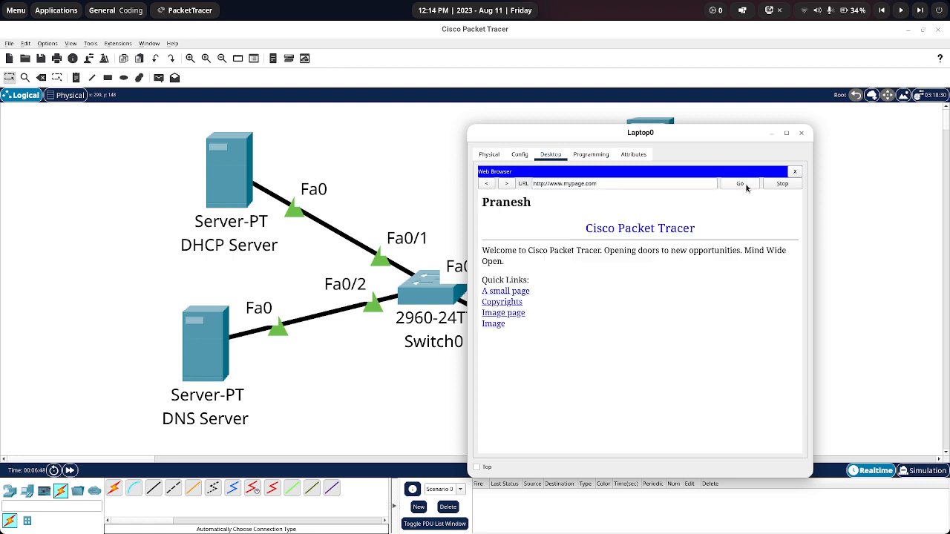
{"action": "left_click", "coordinate": [801, 133]}
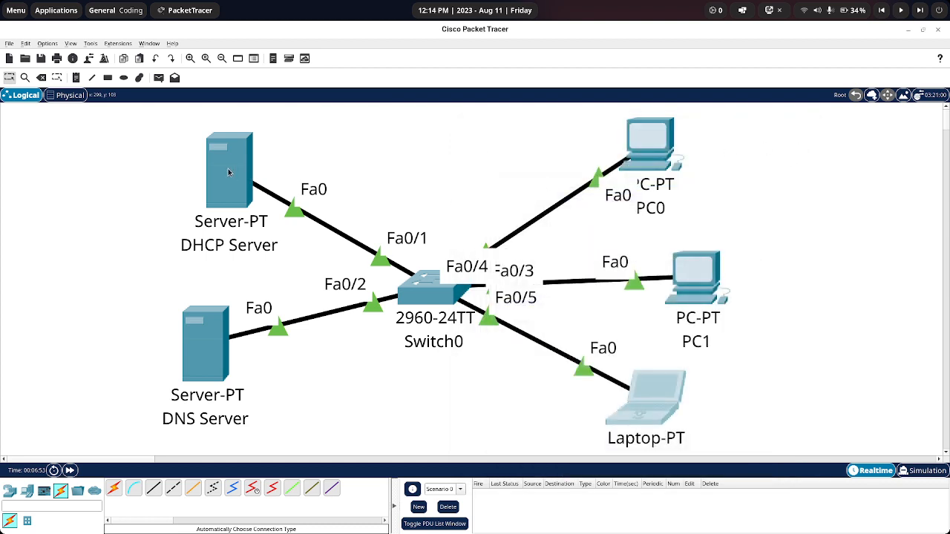
- Move the DHCP Server, the DNS Server and PC0 further away from the switch
{"action": "left_click_drag", "start_coordinate": [228, 172], "coordinate": [203, 160]}
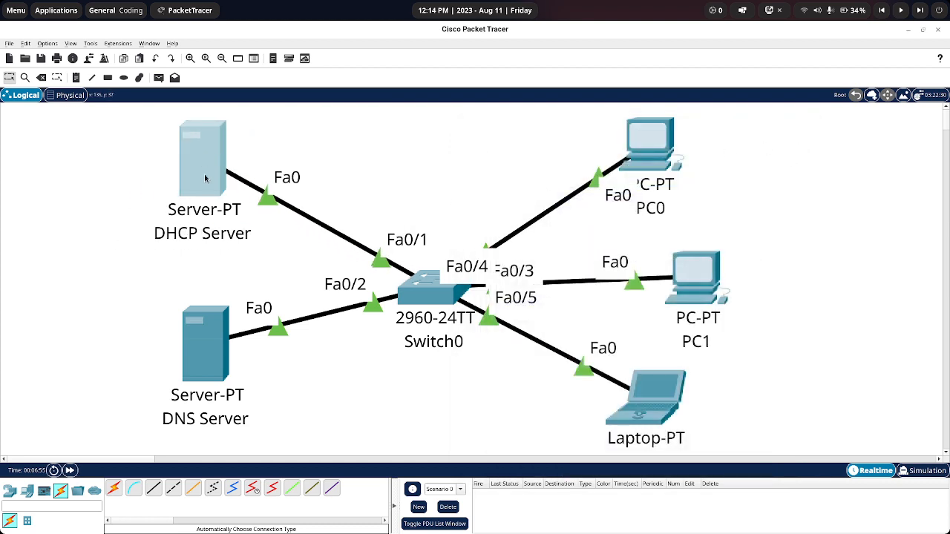
{"action": "left_click_drag", "start_coordinate": [187, 353], "coordinate": [105, 355]}
{"action": "left_click_drag", "start_coordinate": [198, 359], "coordinate": [207, 360]}
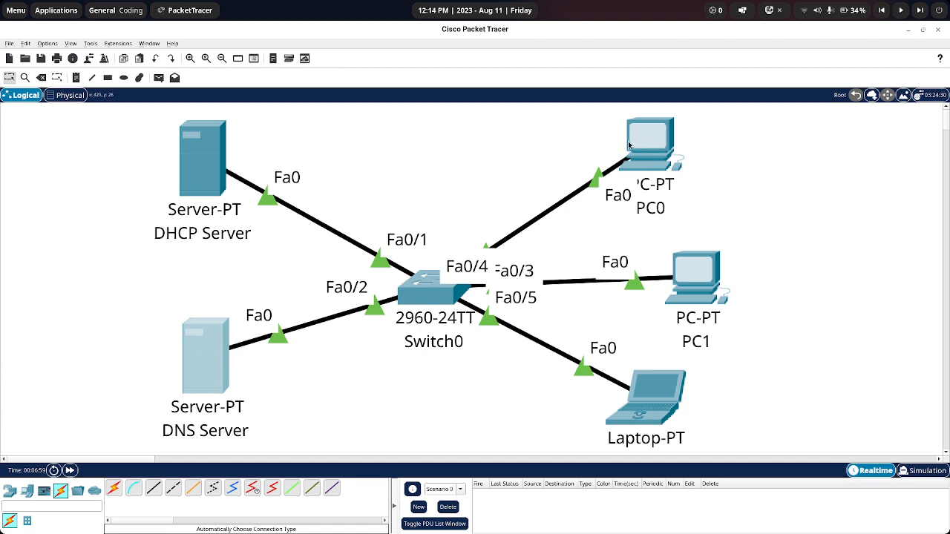
{"action": "left_click_drag", "start_coordinate": [631, 146], "coordinate": [655, 145]}
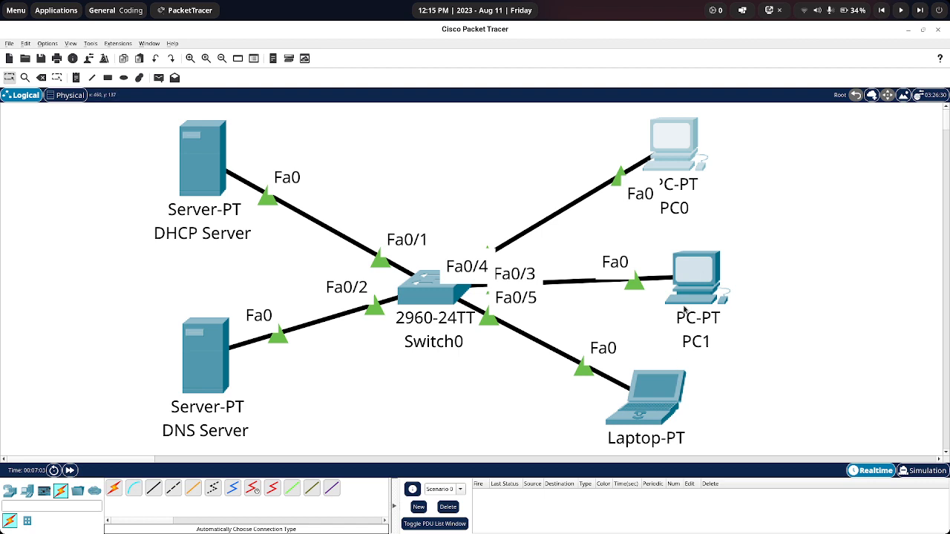
{"action": "mouse_move", "coordinate": [685, 310]}
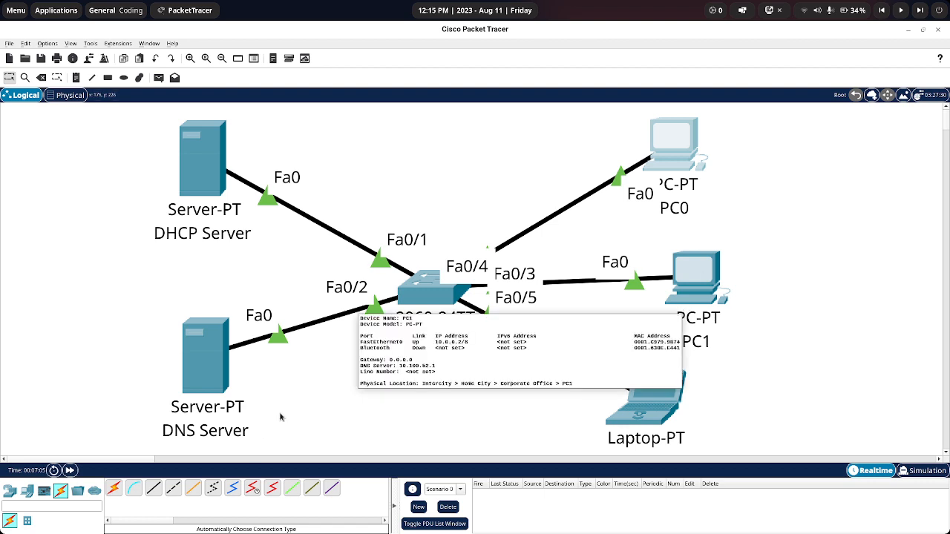
{"action": "left_click_drag", "start_coordinate": [202, 374], "coordinate": [175, 371]}
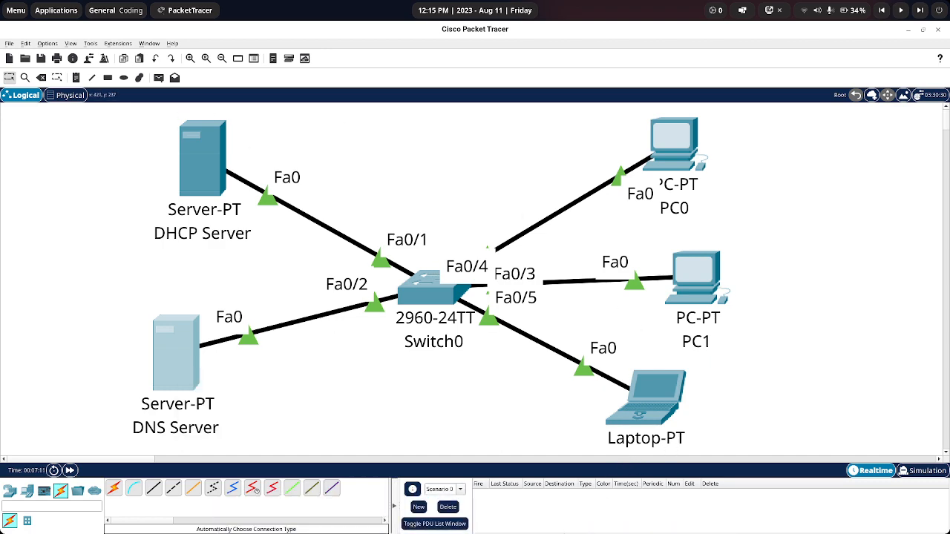
{"action": "left_click", "coordinate": [578, 512]}
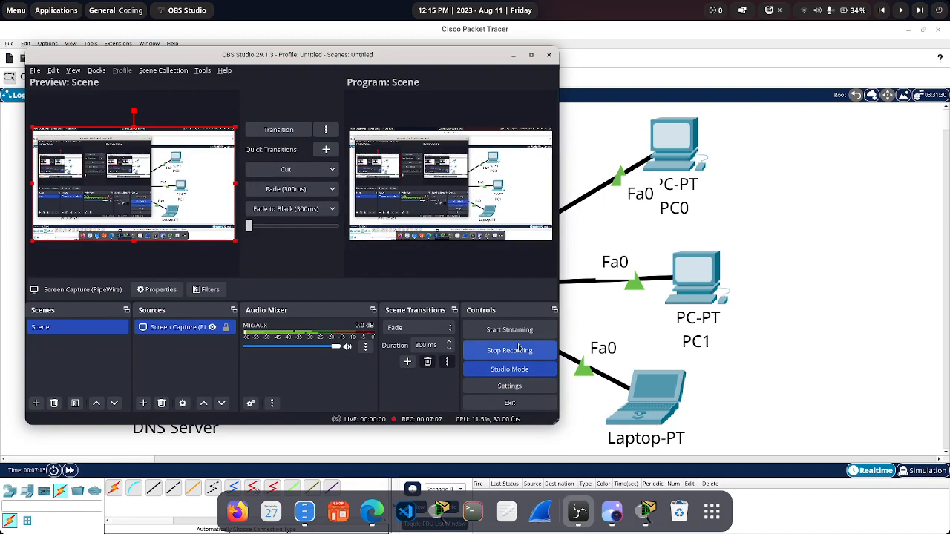